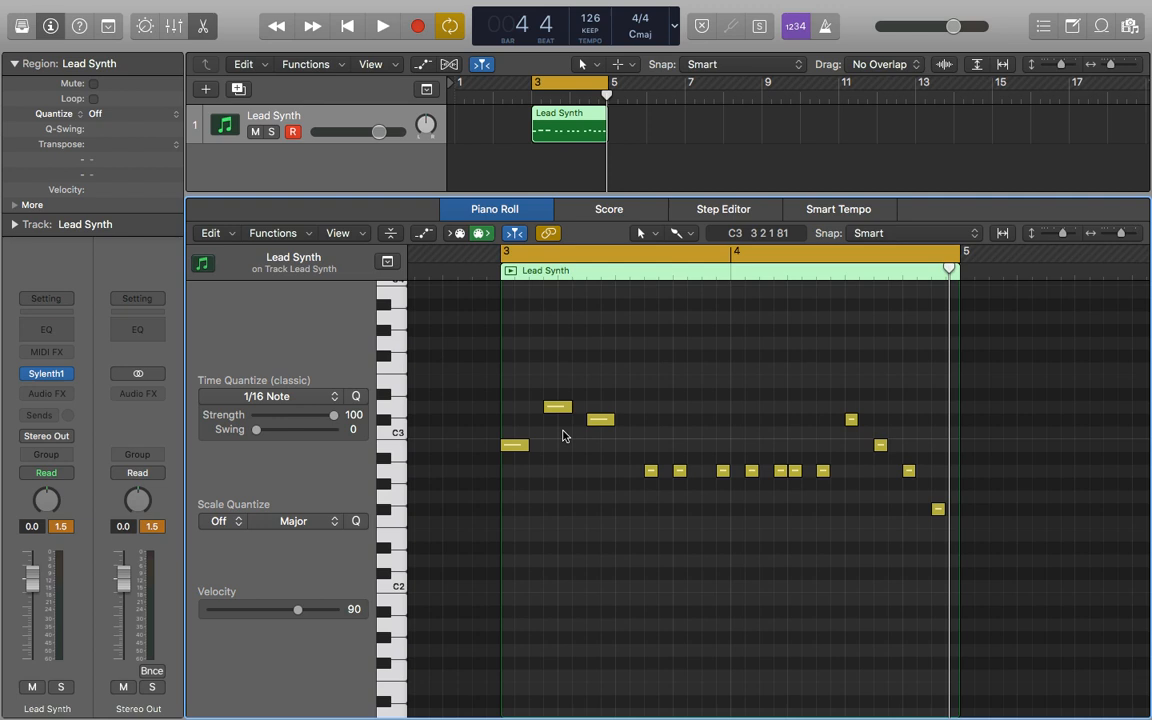
Play the looped Lead Synth region to hear the melody, and stop playback
{"action": "key", "text": "space"}
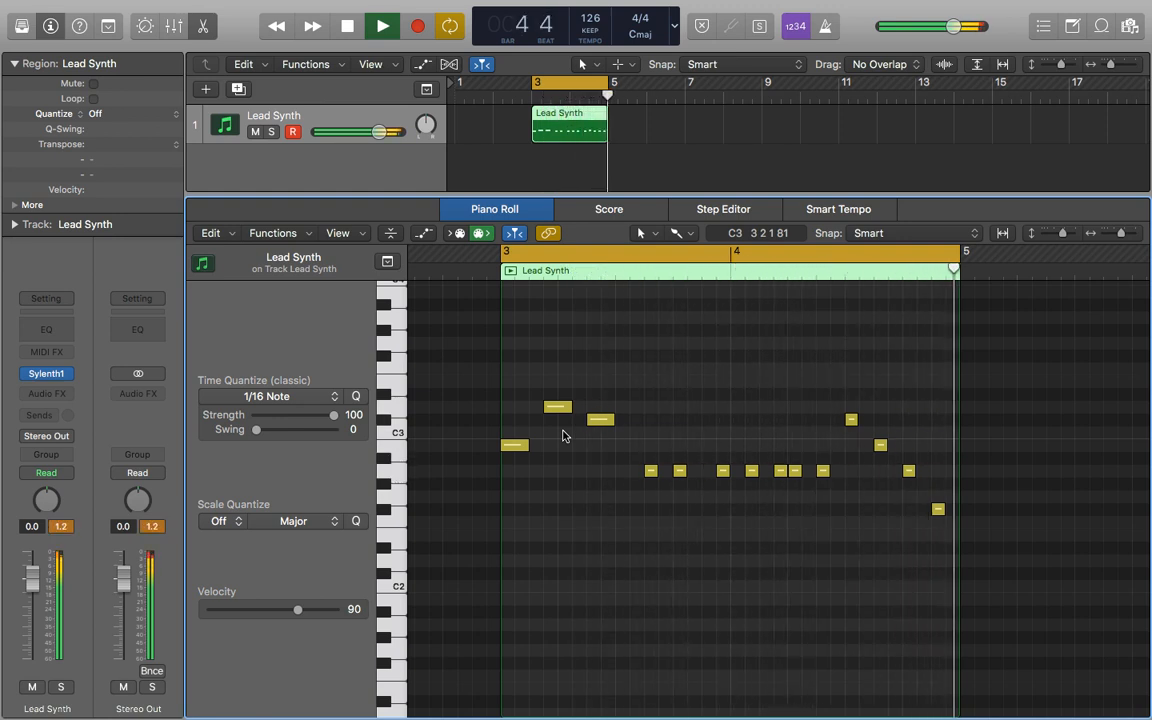
{"action": "key", "text": "space"}
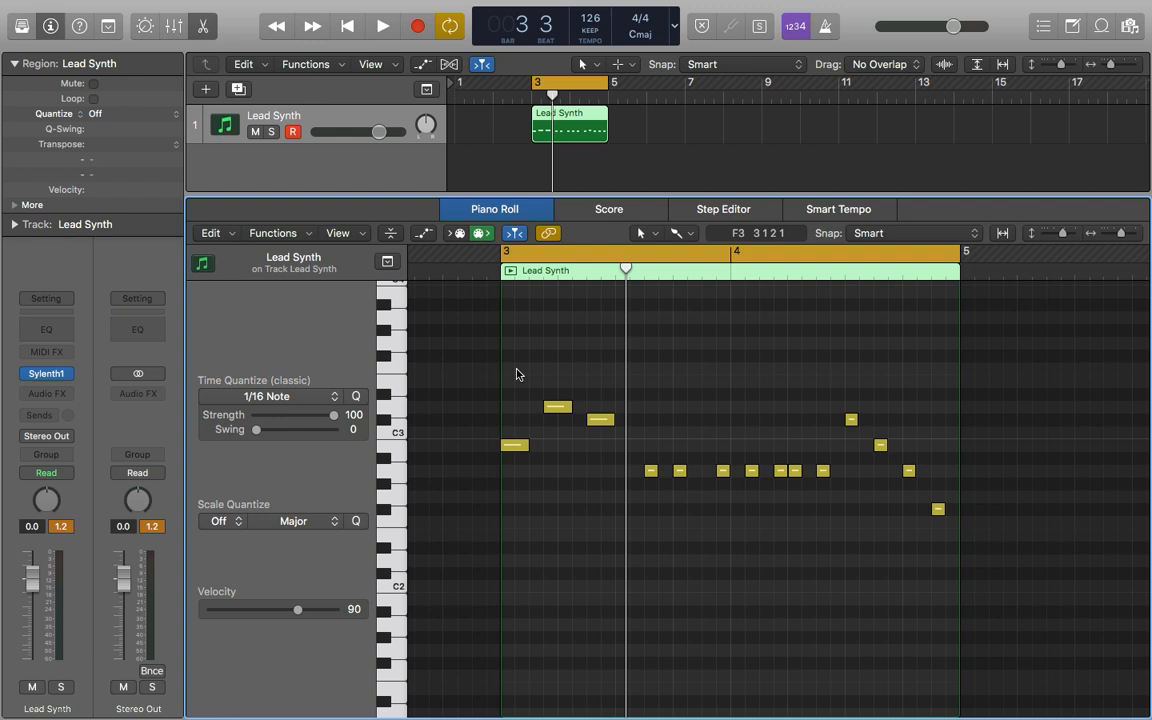
Set the velocity of the three longer opening notes in the Lead Synth region to 109
{"action": "left_click_drag", "start_coordinate": [517, 374], "coordinate": [627, 500]}
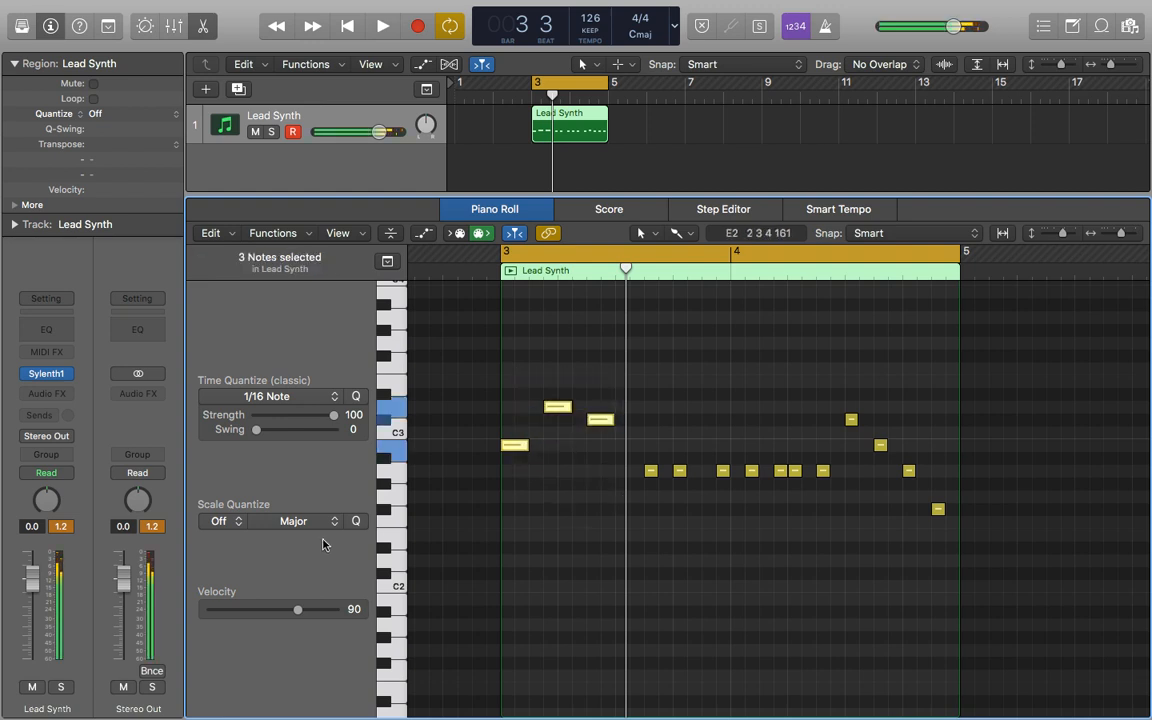
{"action": "left_click_drag", "start_coordinate": [298, 612], "coordinate": [318, 612]}
{"action": "left_click", "coordinate": [548, 628]}
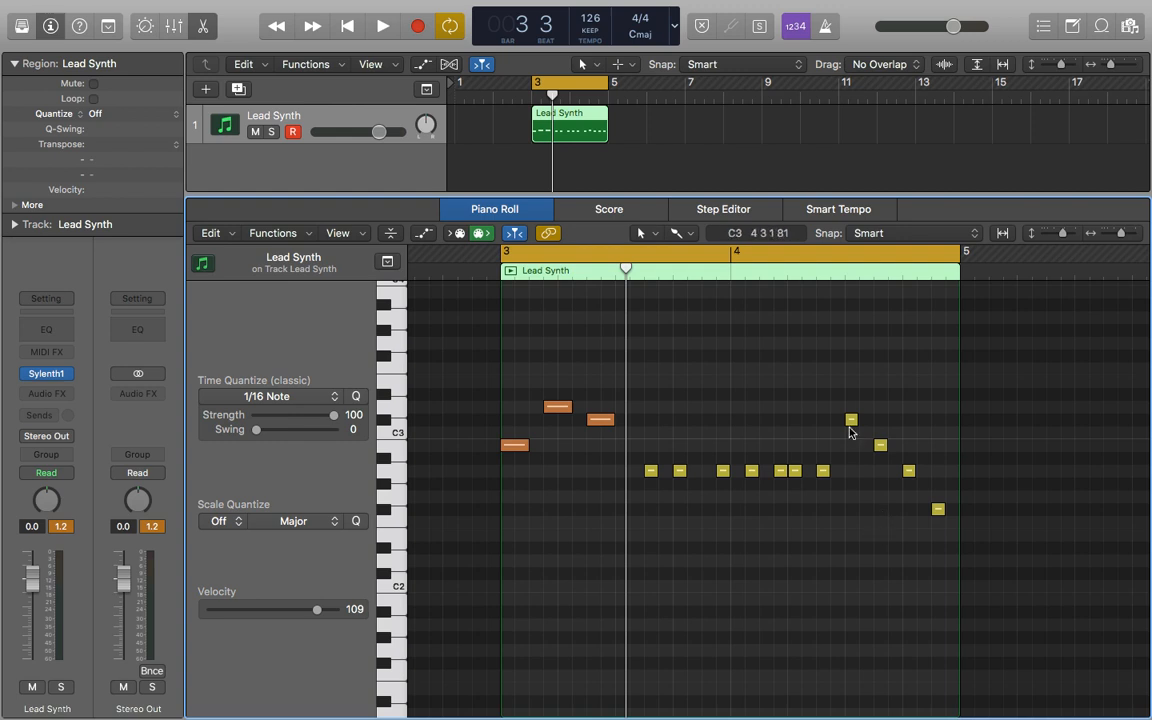
Set the velocity of the last four descending notes at the end of the region to 73
{"action": "left_click_drag", "start_coordinate": [849, 393], "coordinate": [959, 540]}
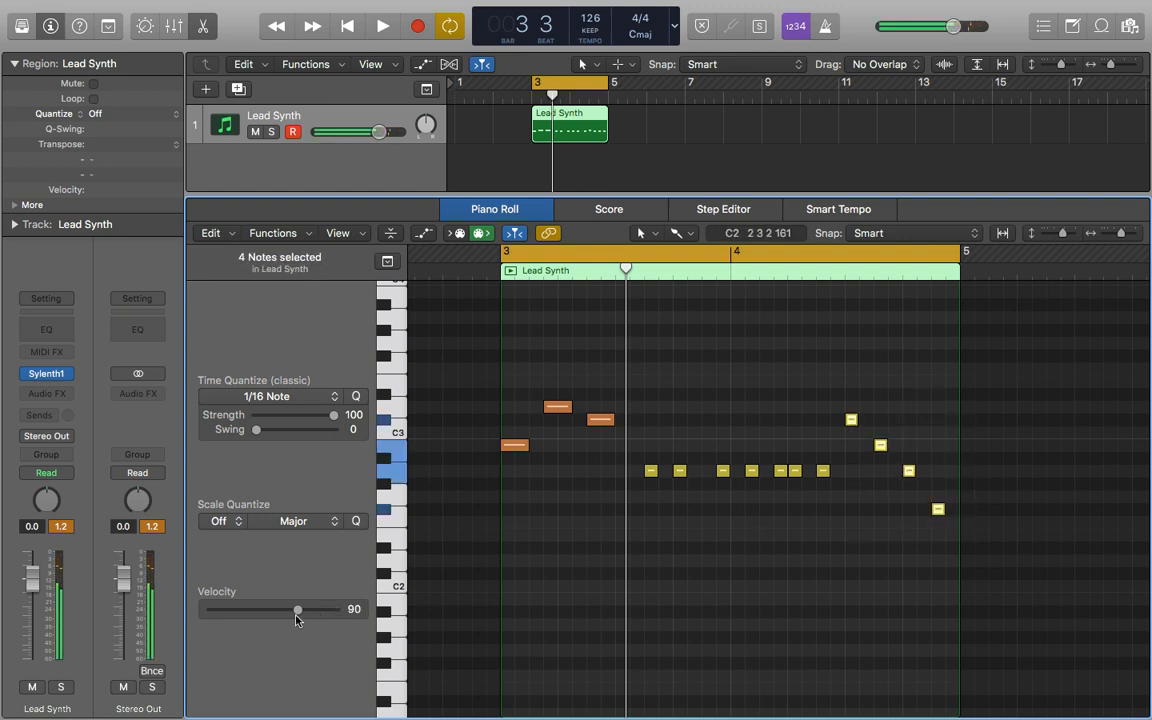
{"action": "left_click_drag", "start_coordinate": [301, 612], "coordinate": [282, 610]}
{"action": "left_click", "coordinate": [729, 590]}
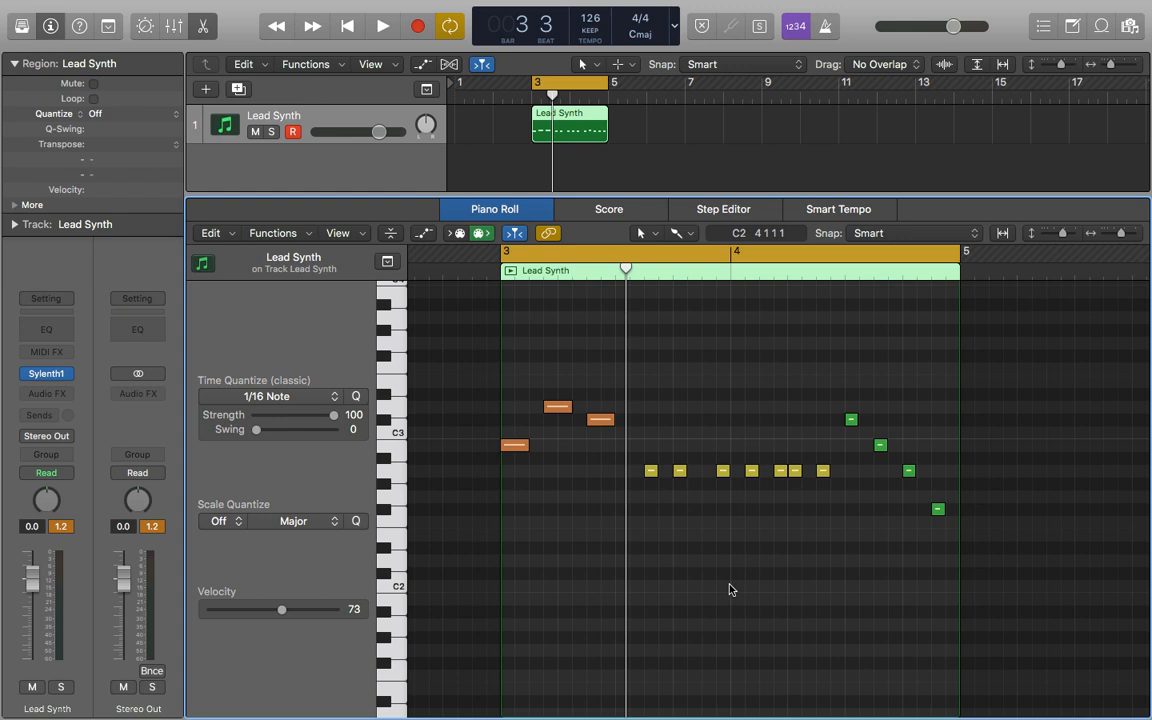
Lower the velocity of the first note in the middle run of repeated short notes, and set the second note's velocity to 94
{"action": "left_click", "coordinate": [651, 471]}
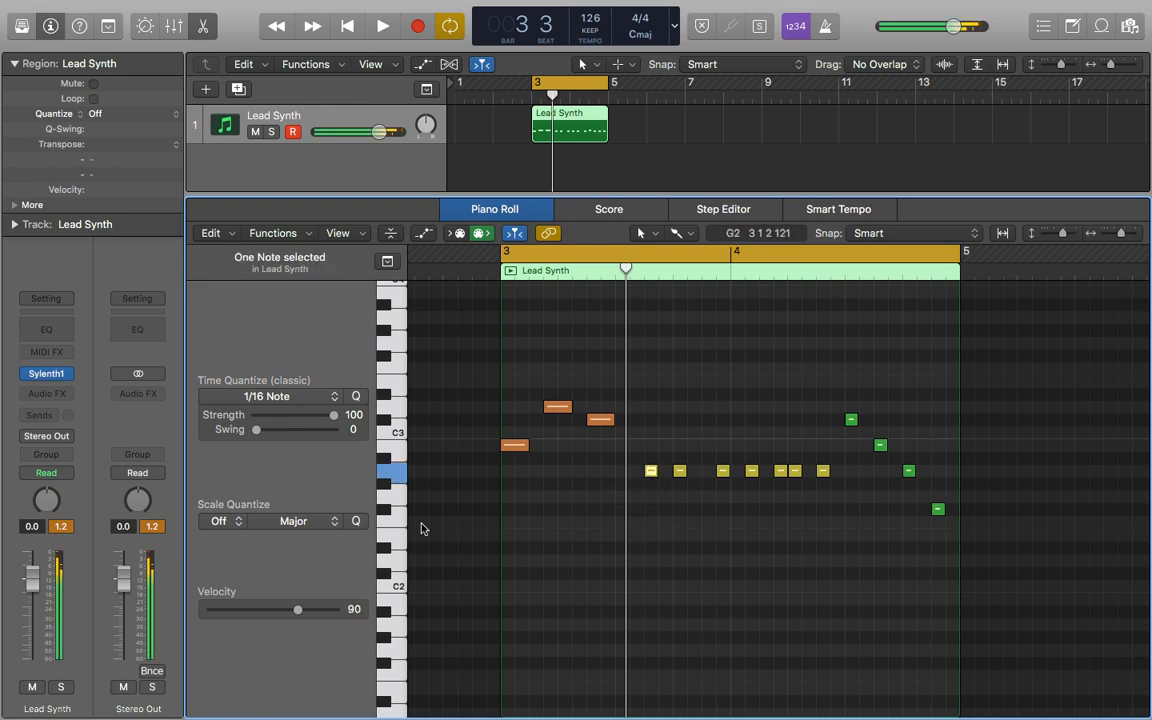
{"action": "mouse_move", "coordinate": [298, 609]}
{"action": "left_mouse_down"}
{"action": "mouse_move", "coordinate": [288, 609]}
{"action": "mouse_move", "coordinate": [304, 610]}
{"action": "left_mouse_up"}
{"action": "left_click", "coordinate": [680, 471]}
{"action": "left_click", "coordinate": [761, 566]}
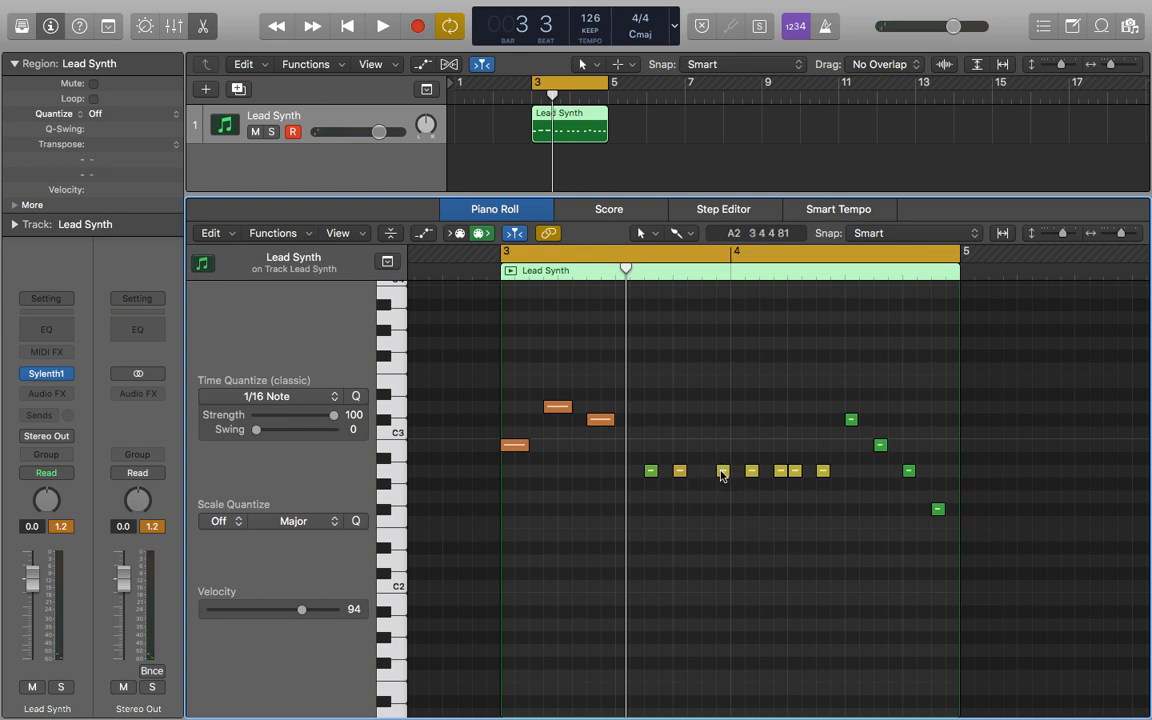
Raise the velocity of the third repeated short note in the middle run, and set the fourth note's velocity to 79
{"action": "left_click", "coordinate": [723, 471]}
{"action": "left_click_drag", "start_coordinate": [301, 612], "coordinate": [262, 612]}
{"action": "left_click", "coordinate": [752, 471]}
{"action": "left_click", "coordinate": [768, 520]}
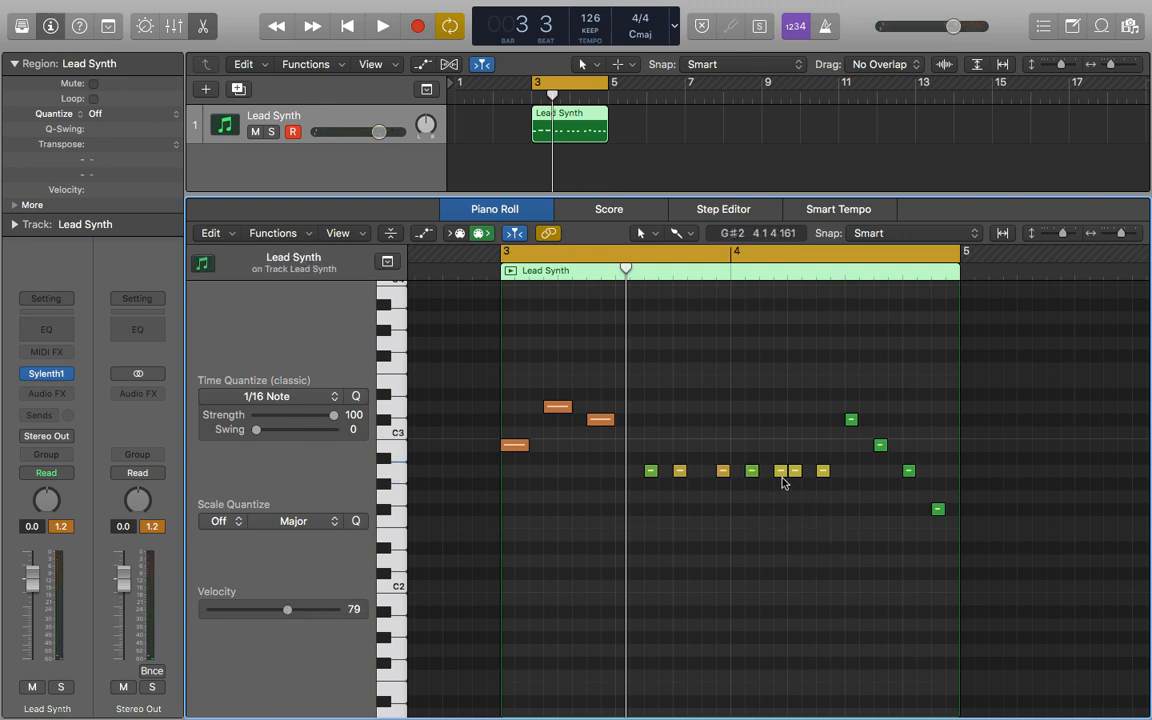
Set the velocity of the fifth repeated short note to 95 and of the sixth one to 69
{"action": "left_click", "coordinate": [782, 471]}
{"action": "left_click_drag", "start_coordinate": [287, 610], "coordinate": [306, 616]}
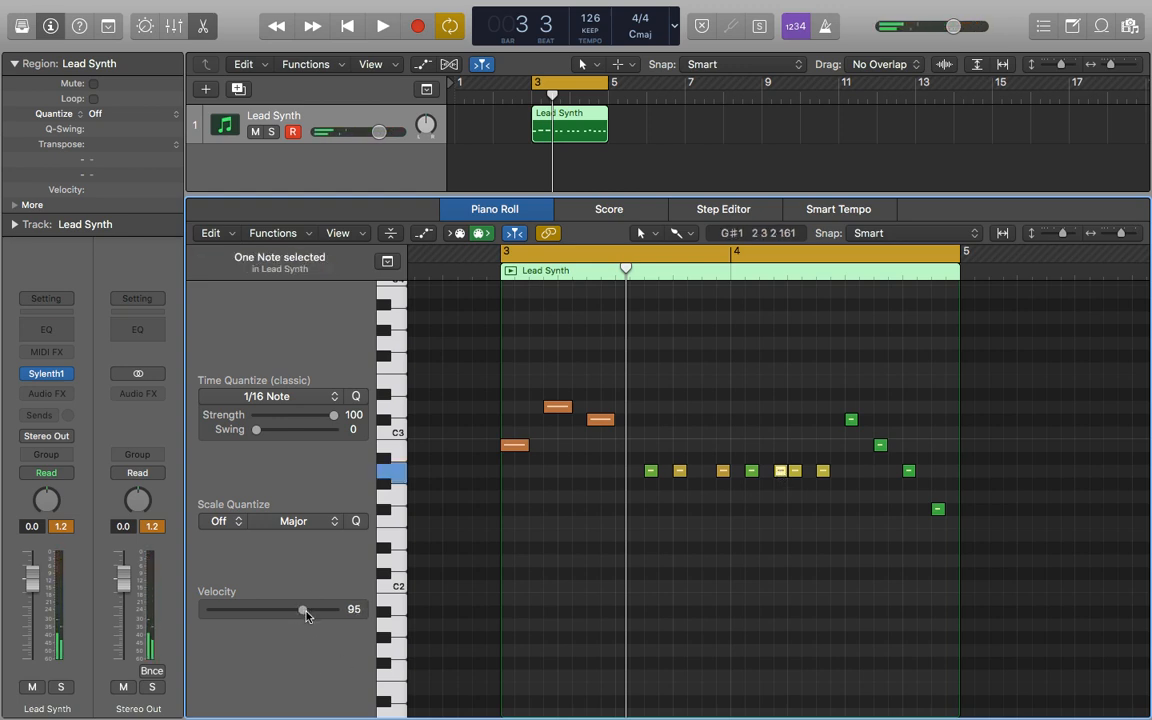
{"action": "left_click", "coordinate": [920, 514]}
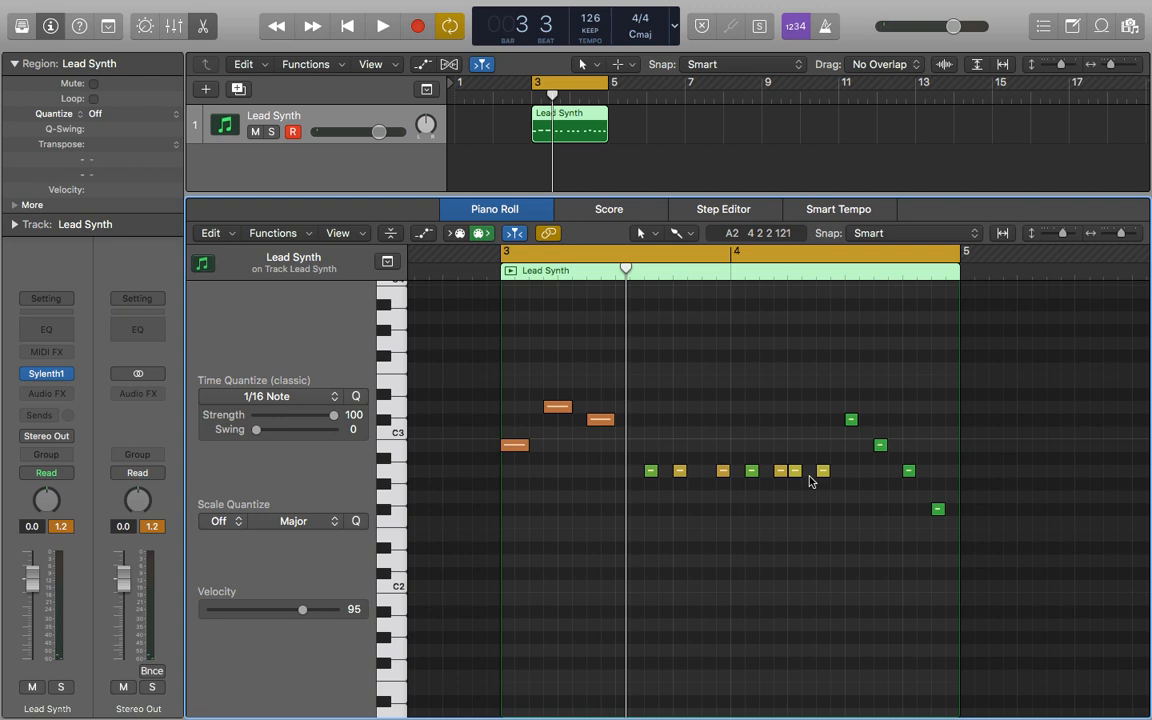
{"action": "left_click", "coordinate": [795, 472]}
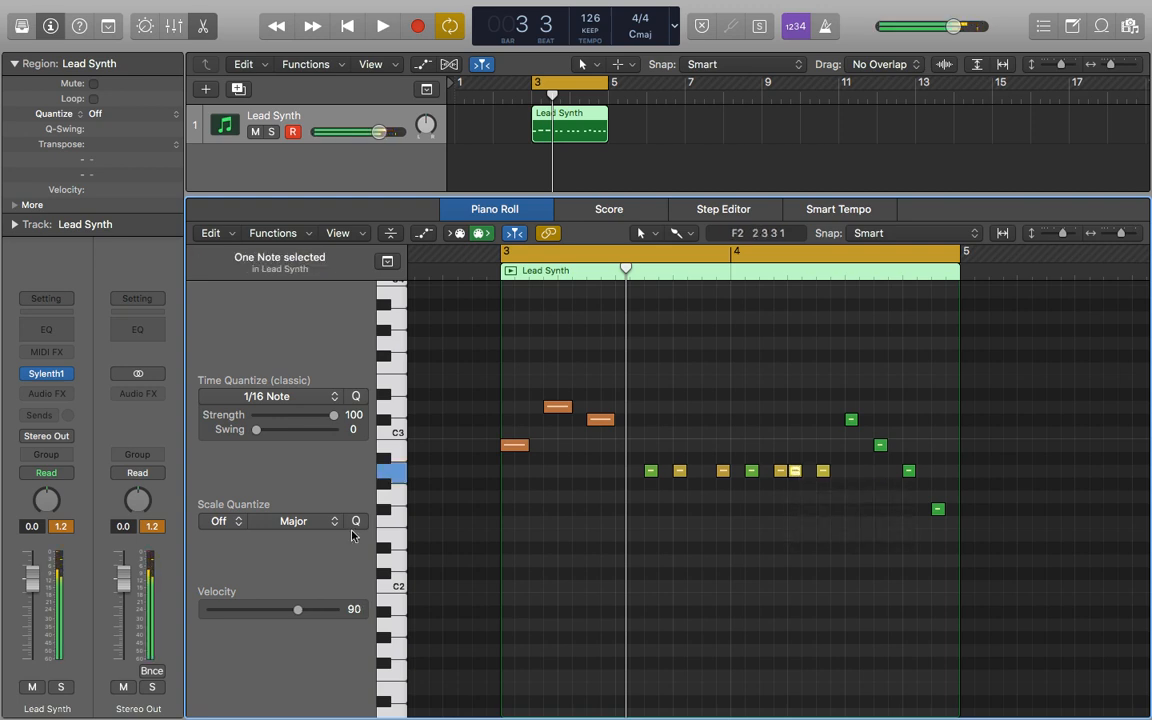
{"action": "left_click_drag", "start_coordinate": [304, 610], "coordinate": [278, 610]}
{"action": "left_click", "coordinate": [488, 604]}
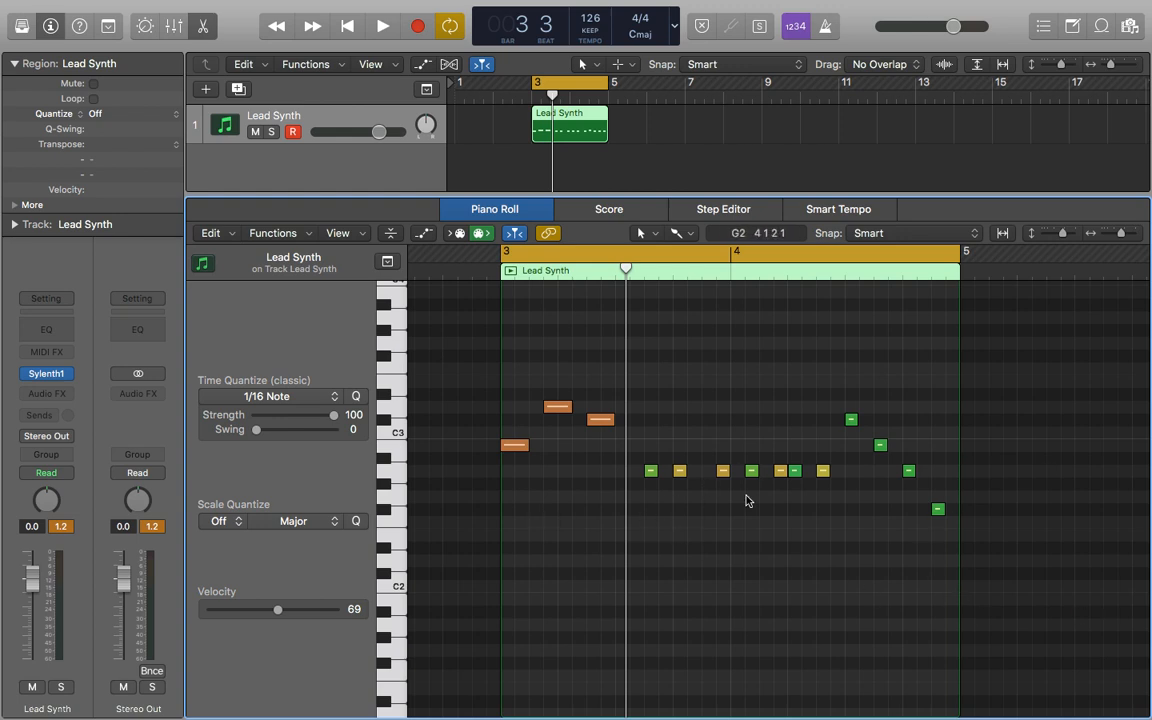
Open the Humanize MIDI transform for the Lead Synth region and set its random position amount to 0
{"action": "key", "text": "Tab"}
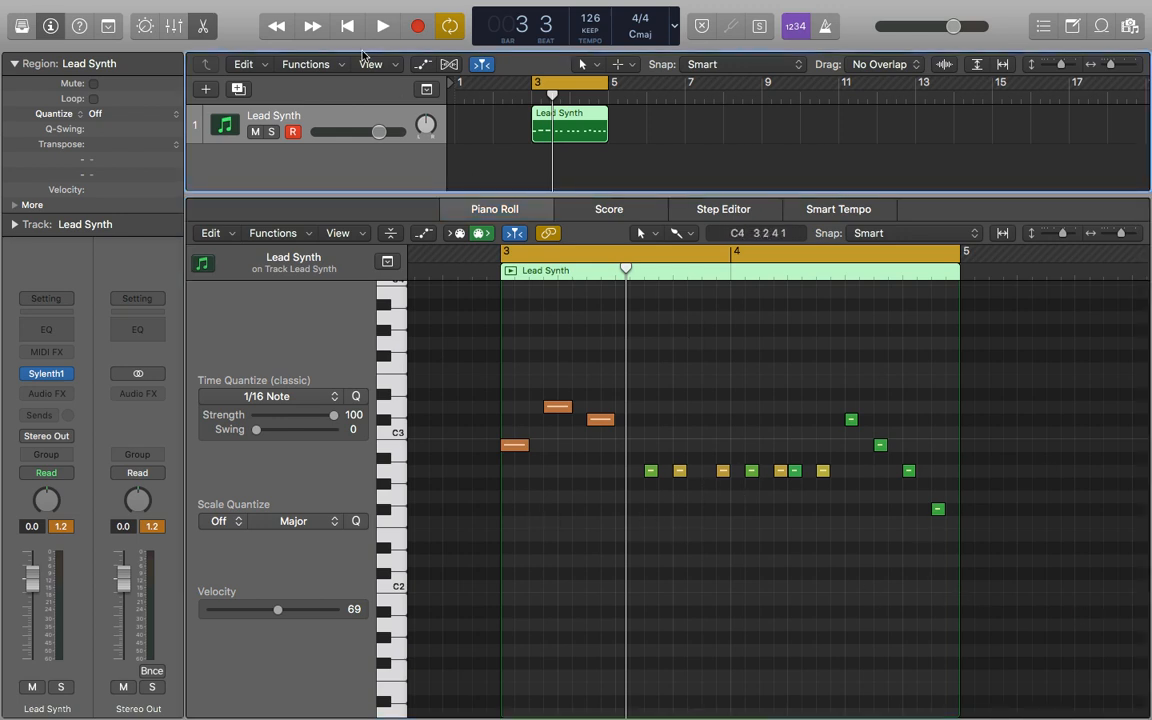
{"action": "left_click", "coordinate": [312, 64]}
{"action": "mouse_move", "coordinate": [364, 296]}
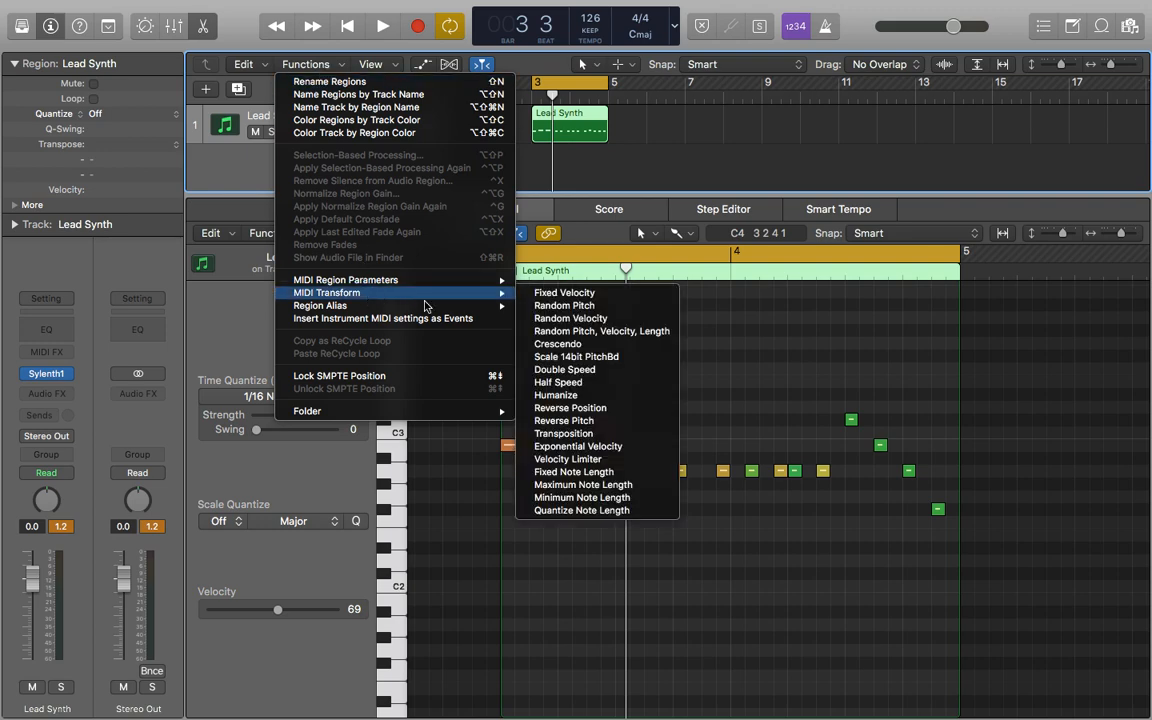
{"action": "left_click", "coordinate": [574, 397]}
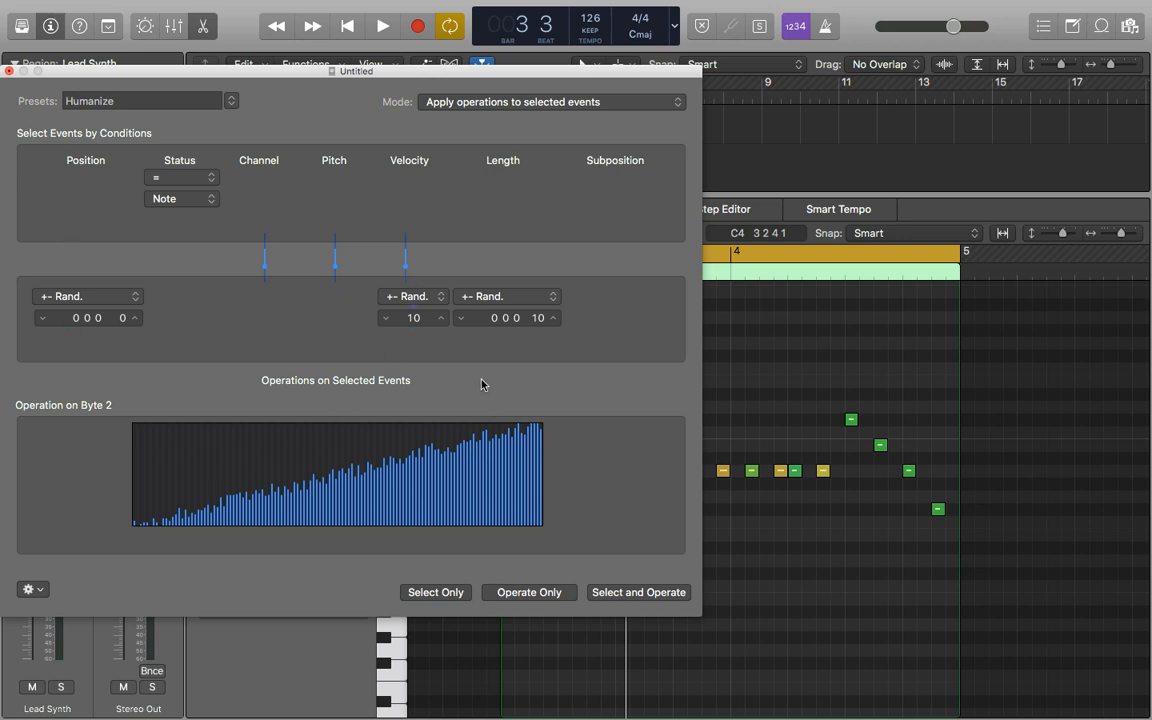
{"action": "scroll", "coordinate": [880, 560], "scroll_direction": "left", "scroll_amount": 5}
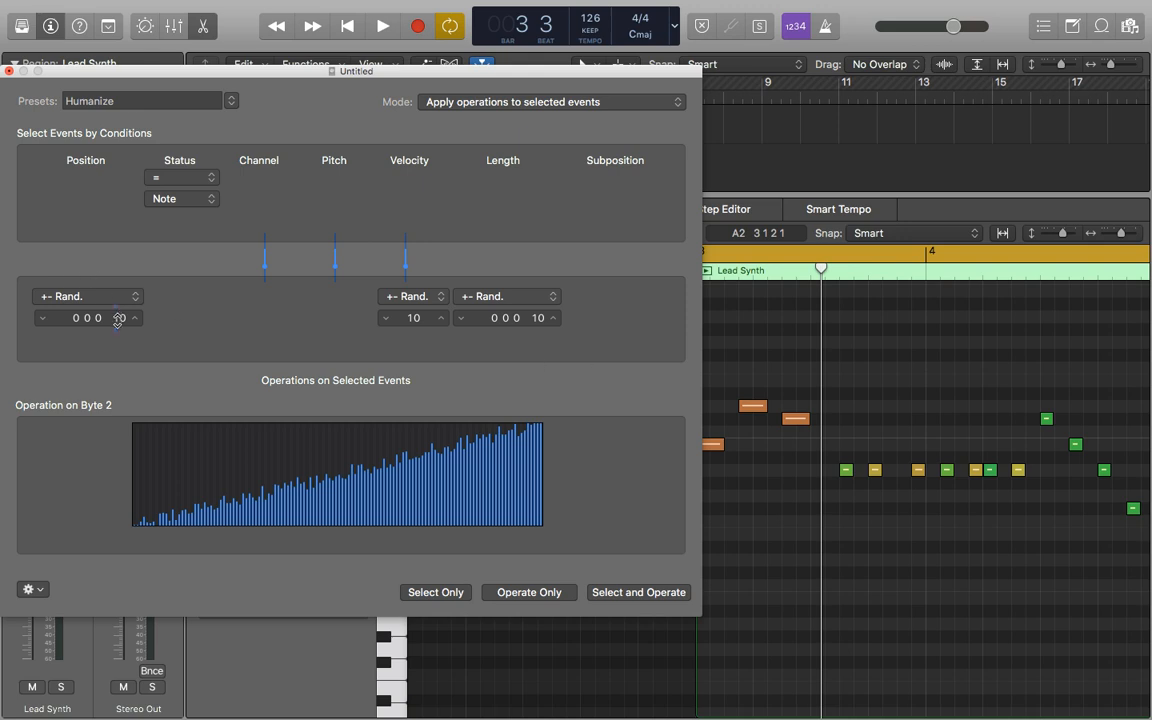
{"action": "left_click_drag", "start_coordinate": [117, 320], "coordinate": [117, 334]}
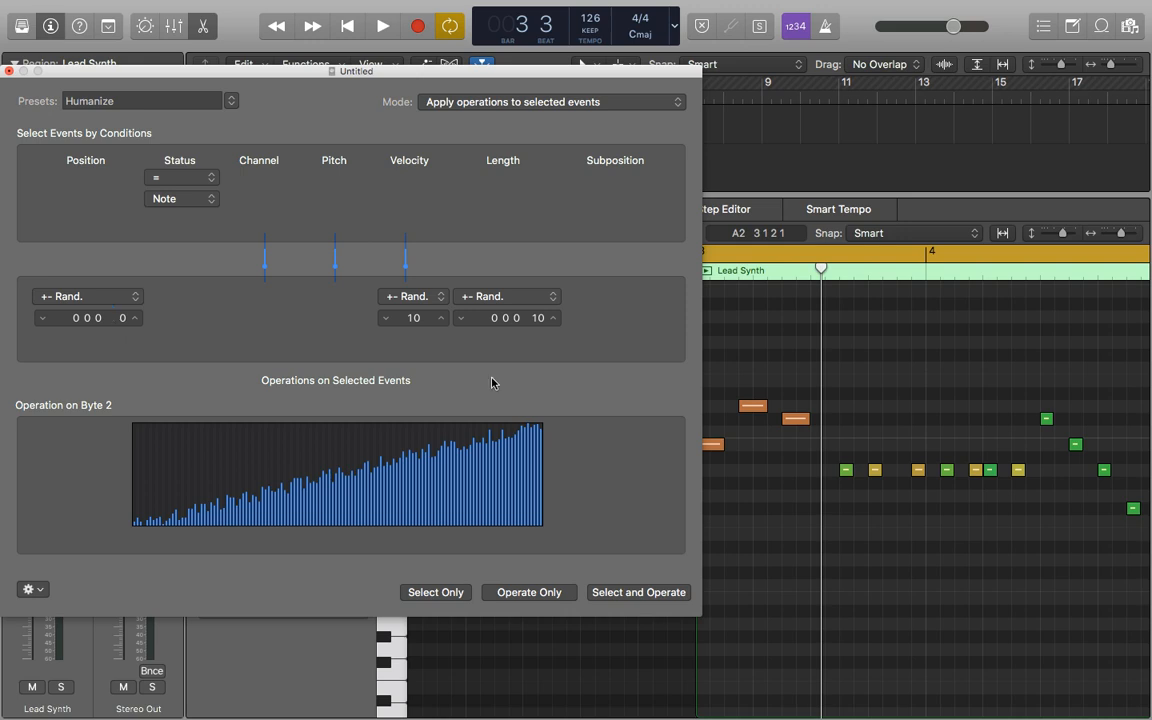
Try applying Humanize repeatedly to all the notes with random velocity and length amounts of 10
{"action": "left_click", "coordinate": [851, 387]}
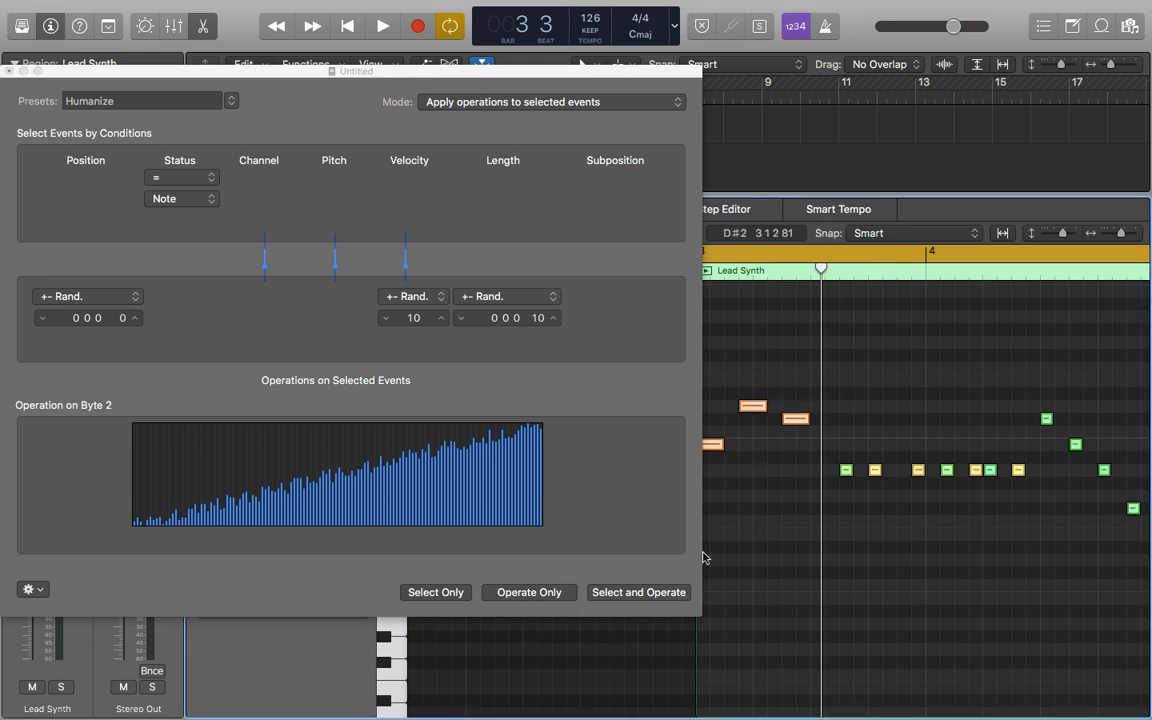
{"action": "left_click", "coordinate": [662, 596]}
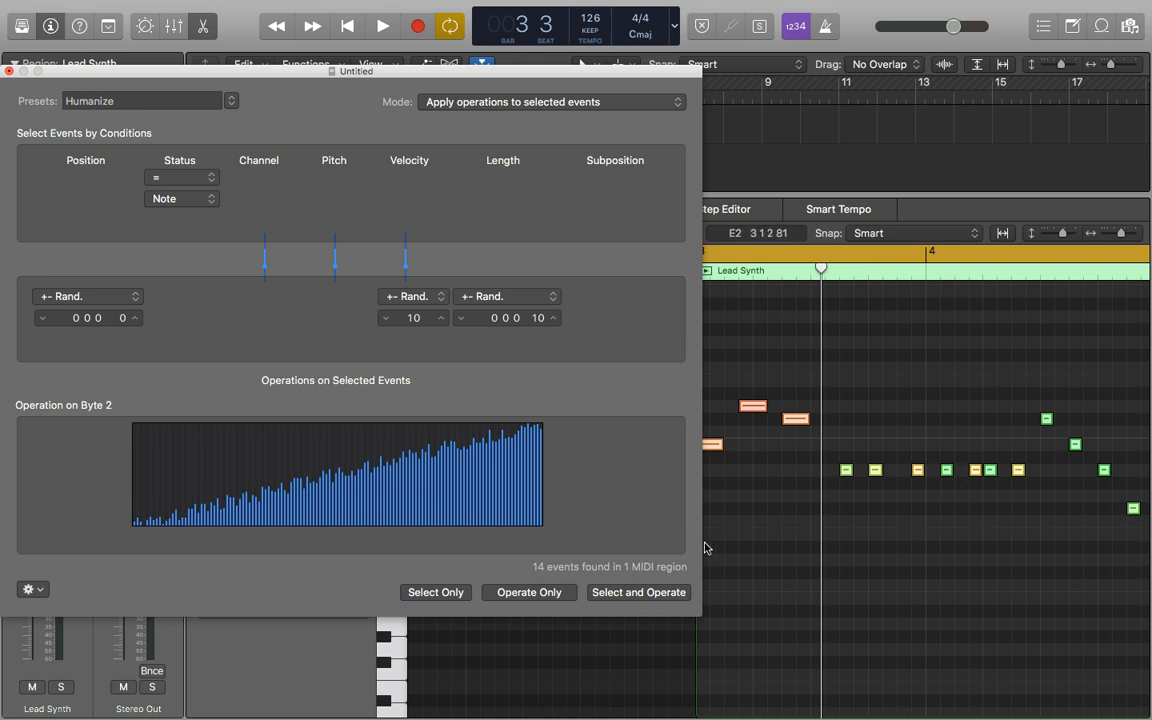
{"action": "left_click", "coordinate": [672, 598]}
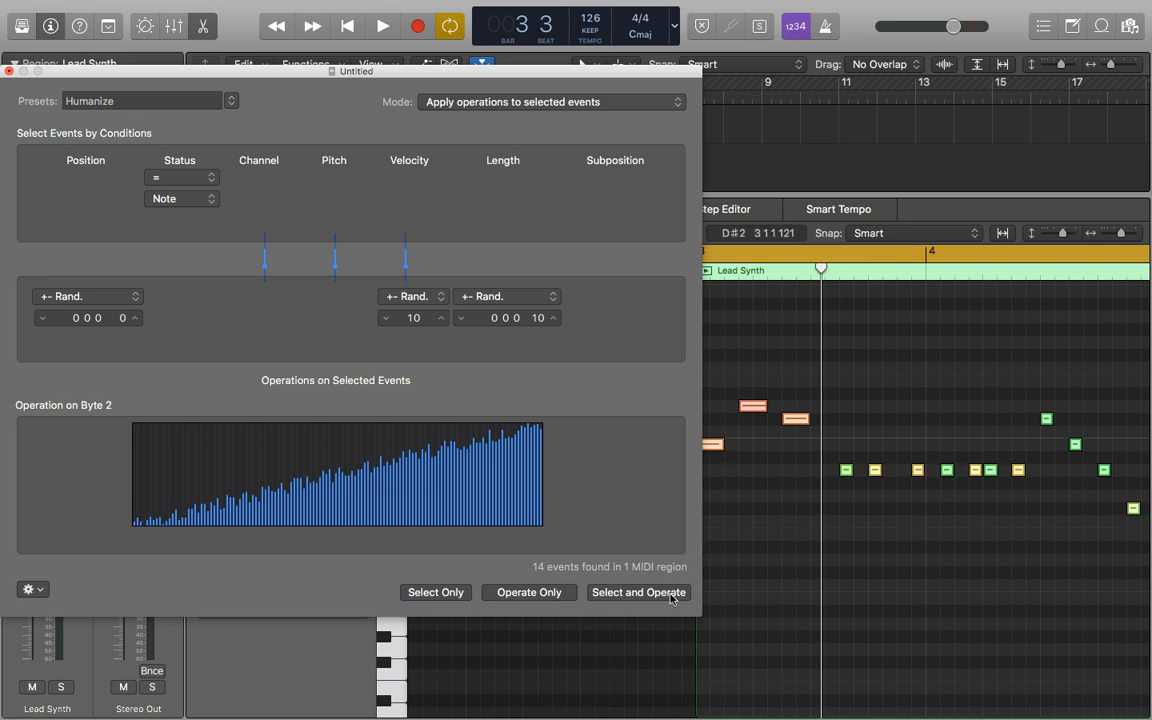
{"action": "left_click", "coordinate": [672, 598]}
{"action": "left_click", "coordinate": [672, 598]}
{"action": "left_click", "coordinate": [672, 598]}
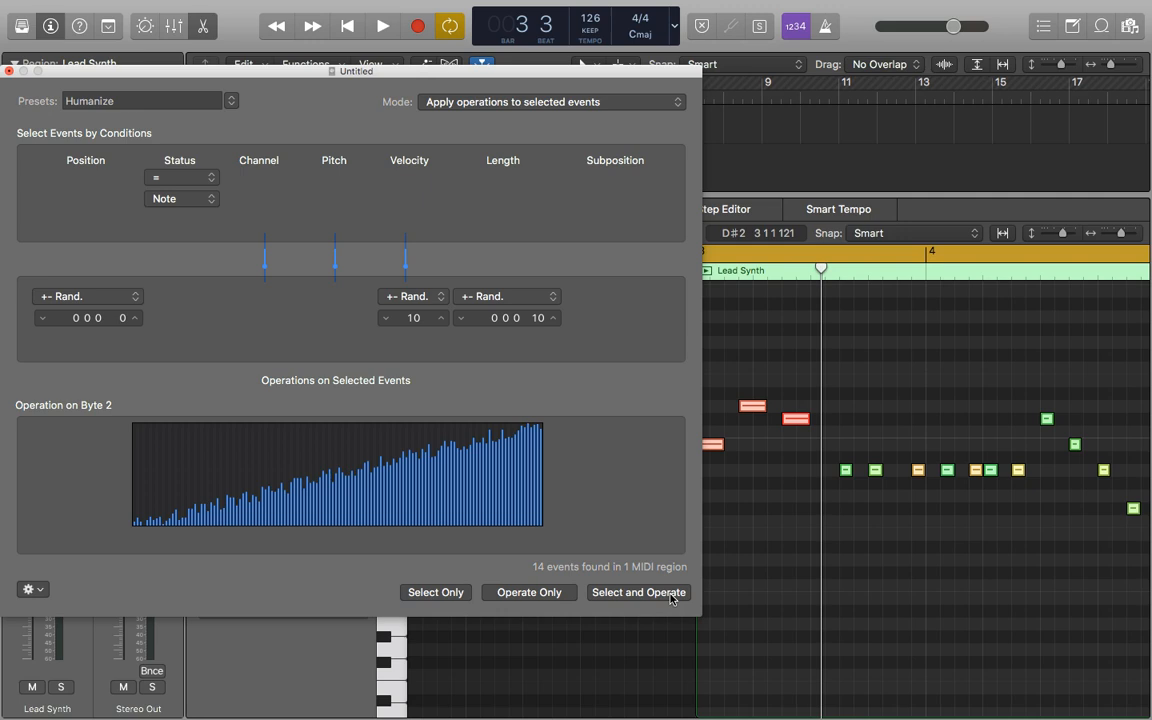
{"action": "left_click", "coordinate": [672, 598]}
{"action": "left_click", "coordinate": [672, 598]}
{"action": "left_click", "coordinate": [672, 598]}
{"action": "left_click", "coordinate": [672, 598]}
{"action": "left_click", "coordinate": [672, 598]}
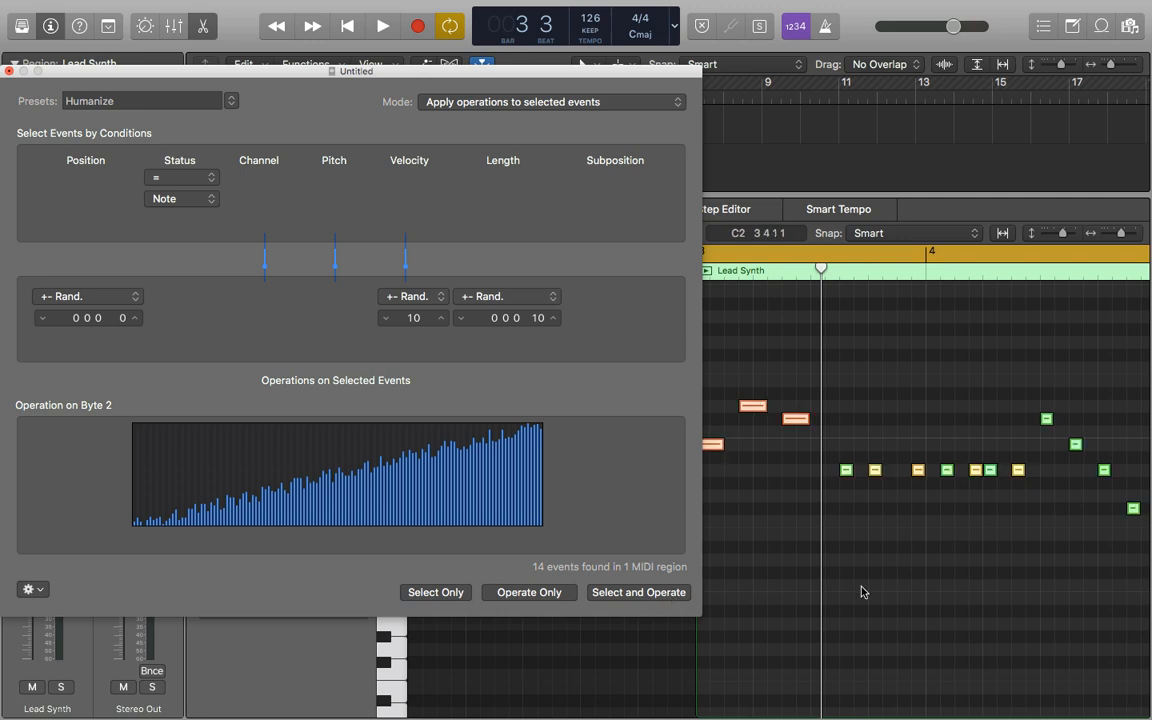
Try repeated Humanize passes on the notes with the random velocity amount set to 18 and the random length amount set to 32
{"action": "left_click_drag", "start_coordinate": [416, 319], "coordinate": [416, 310]}
{"action": "left_click_drag", "start_coordinate": [537, 319], "coordinate": [537, 295]}
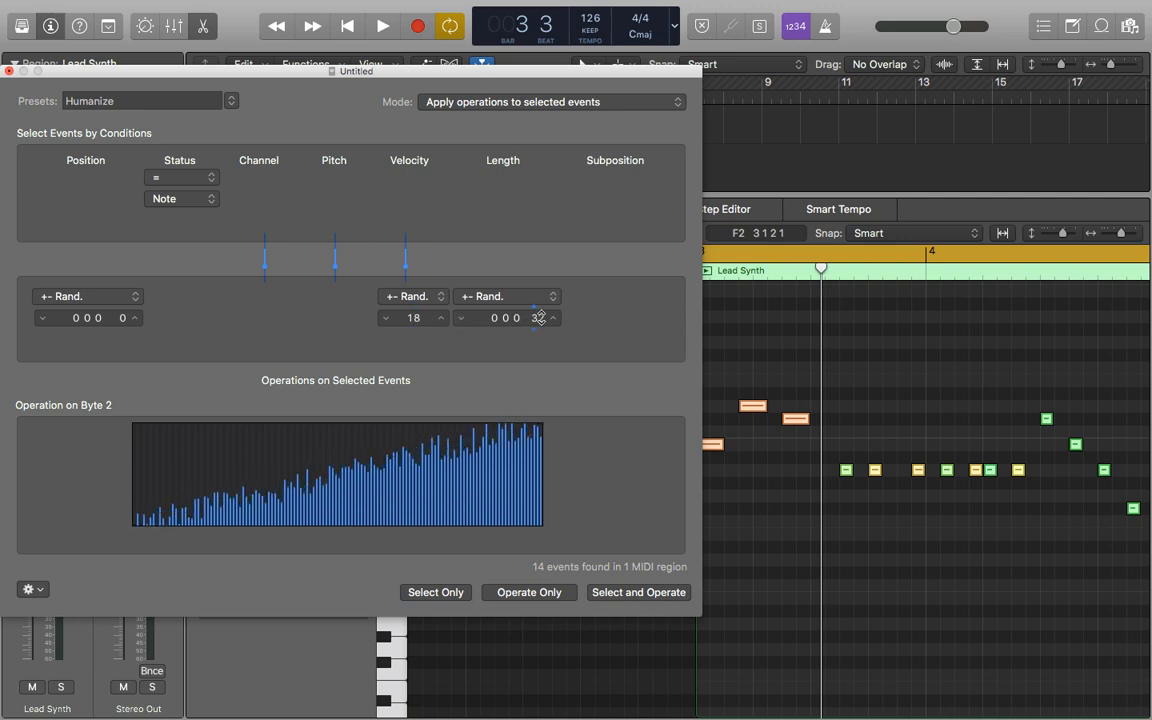
{"action": "left_click", "coordinate": [632, 593]}
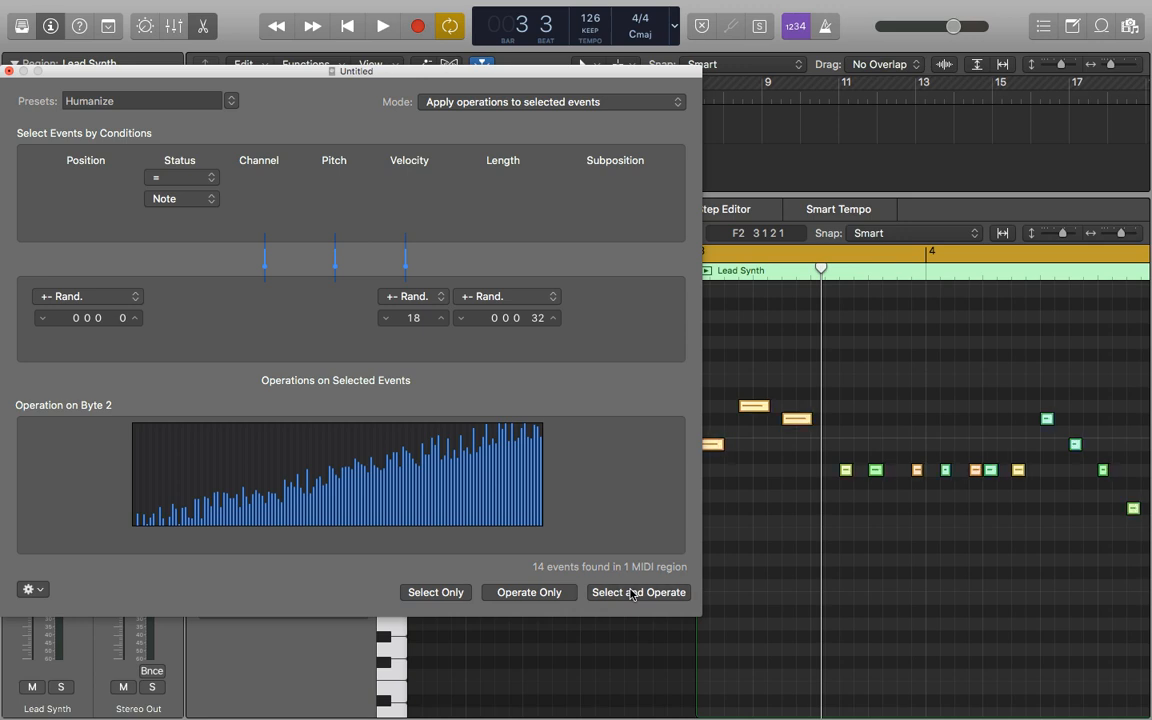
{"action": "left_click", "coordinate": [632, 594]}
{"action": "left_click", "coordinate": [632, 594]}
{"action": "left_click", "coordinate": [632, 594]}
{"action": "left_click", "coordinate": [632, 594]}
{"action": "left_click", "coordinate": [632, 594]}
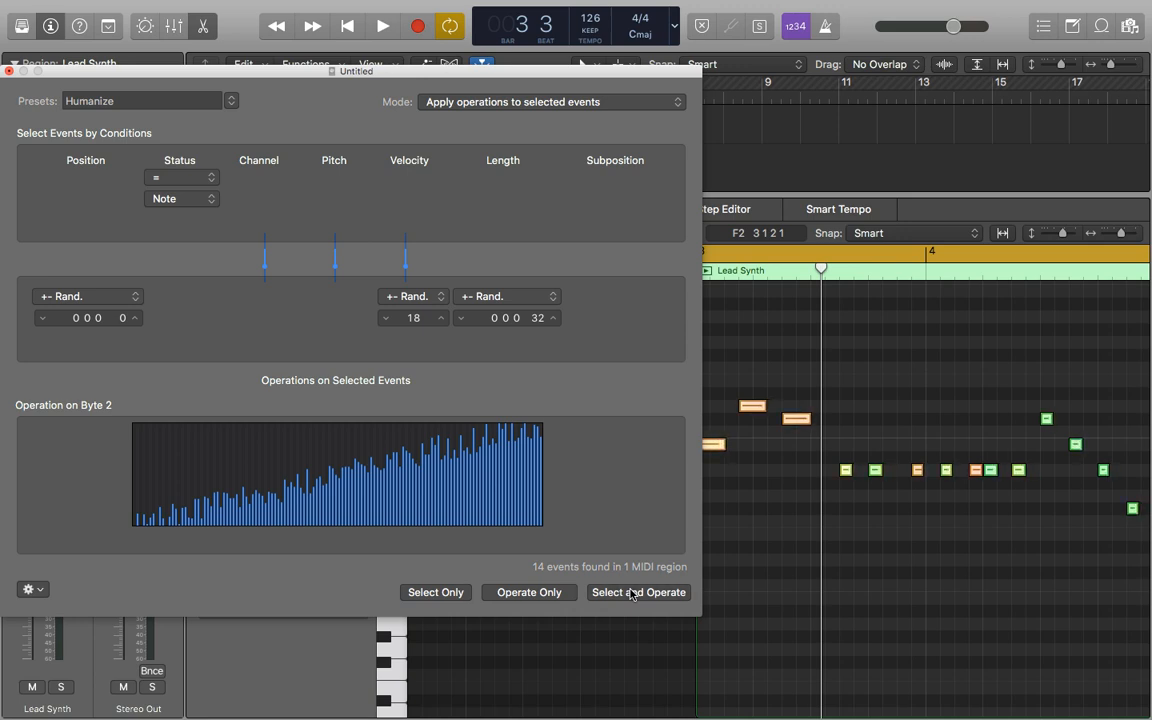
{"action": "left_click", "coordinate": [632, 594]}
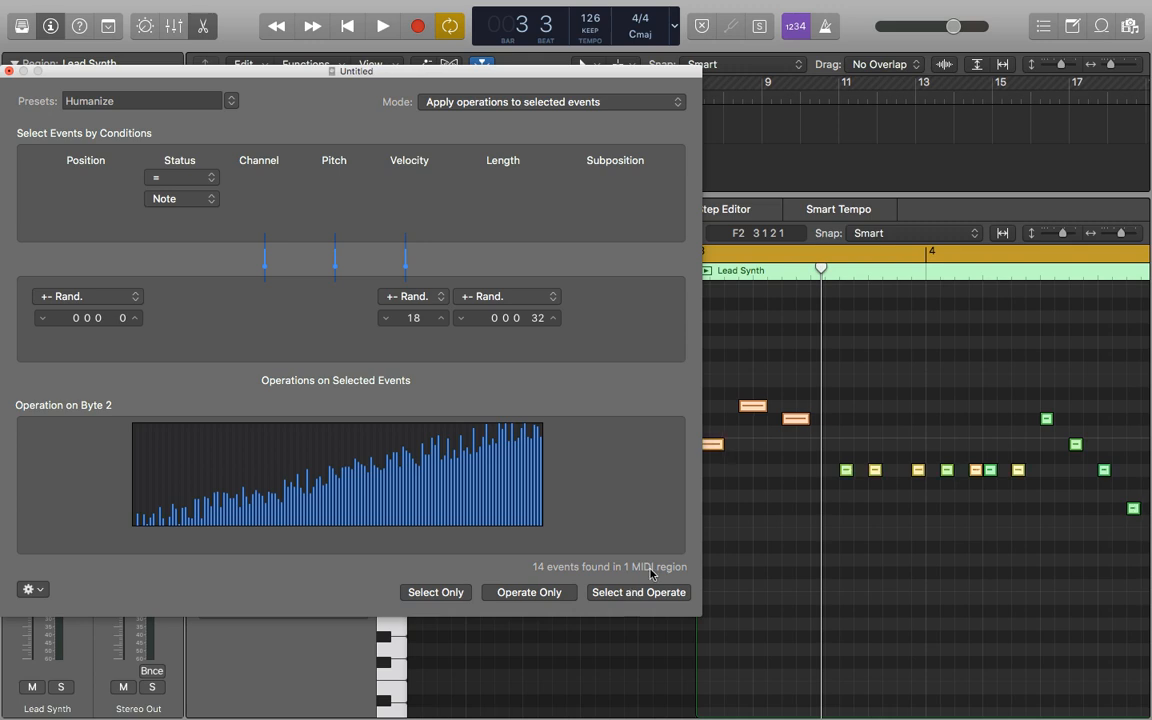
{"action": "left_click", "coordinate": [812, 645]}
Set the random velocity and length amounts to 10, apply Humanize to all the notes, and close the transform window
{"action": "mouse_move", "coordinate": [530, 331]}
{"action": "left_mouse_down"}
{"action": "mouse_move", "coordinate": [530, 353]}
{"action": "mouse_move", "coordinate": [533, 330]}
{"action": "left_mouse_up"}
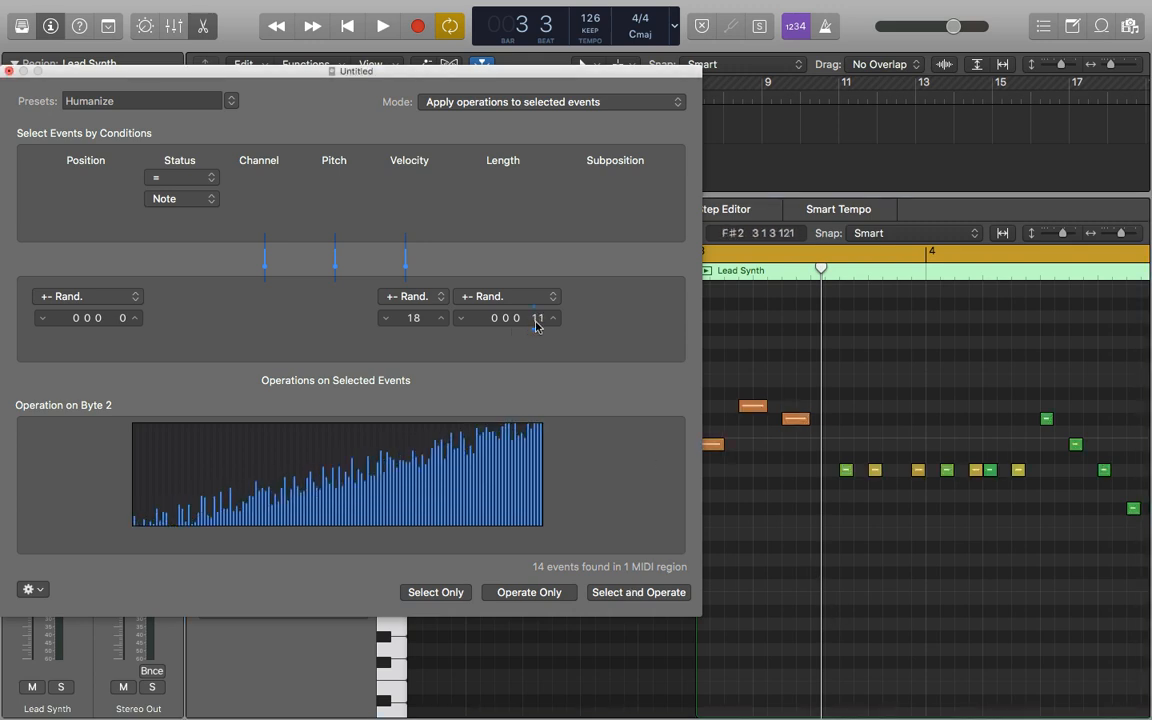
{"action": "left_click_drag", "start_coordinate": [413, 318], "coordinate": [413, 325]}
{"action": "left_click_drag", "start_coordinate": [537, 318], "coordinate": [537, 321]}
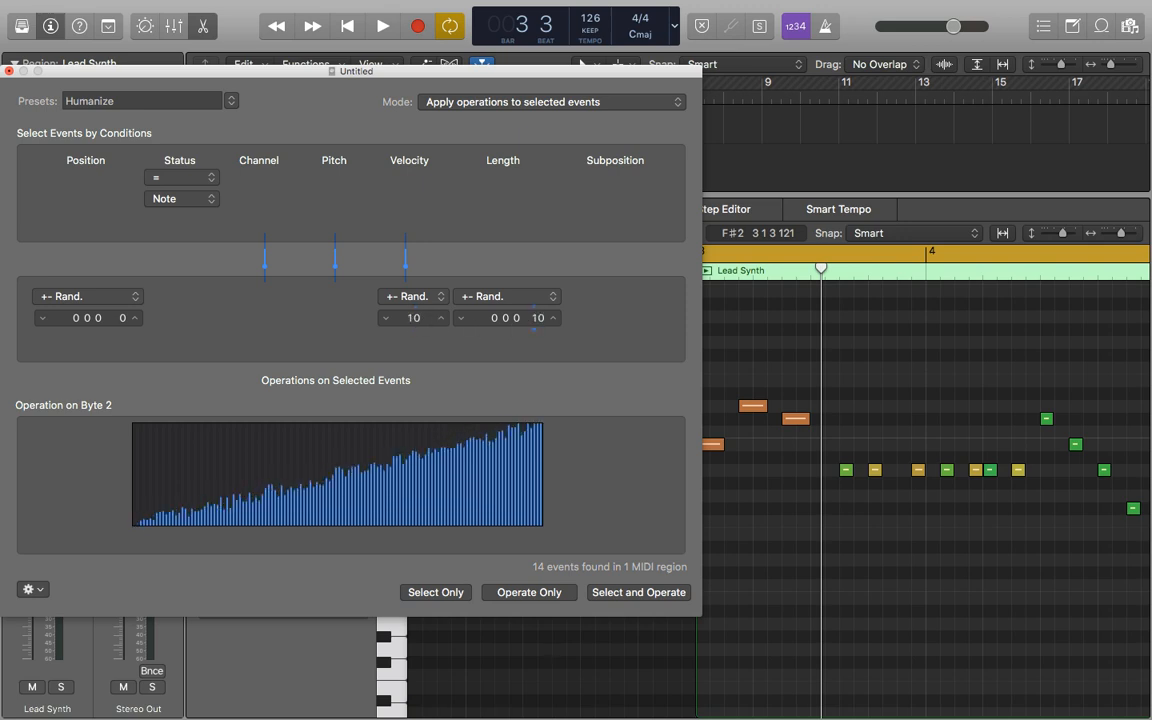
{"action": "left_click", "coordinate": [817, 555]}
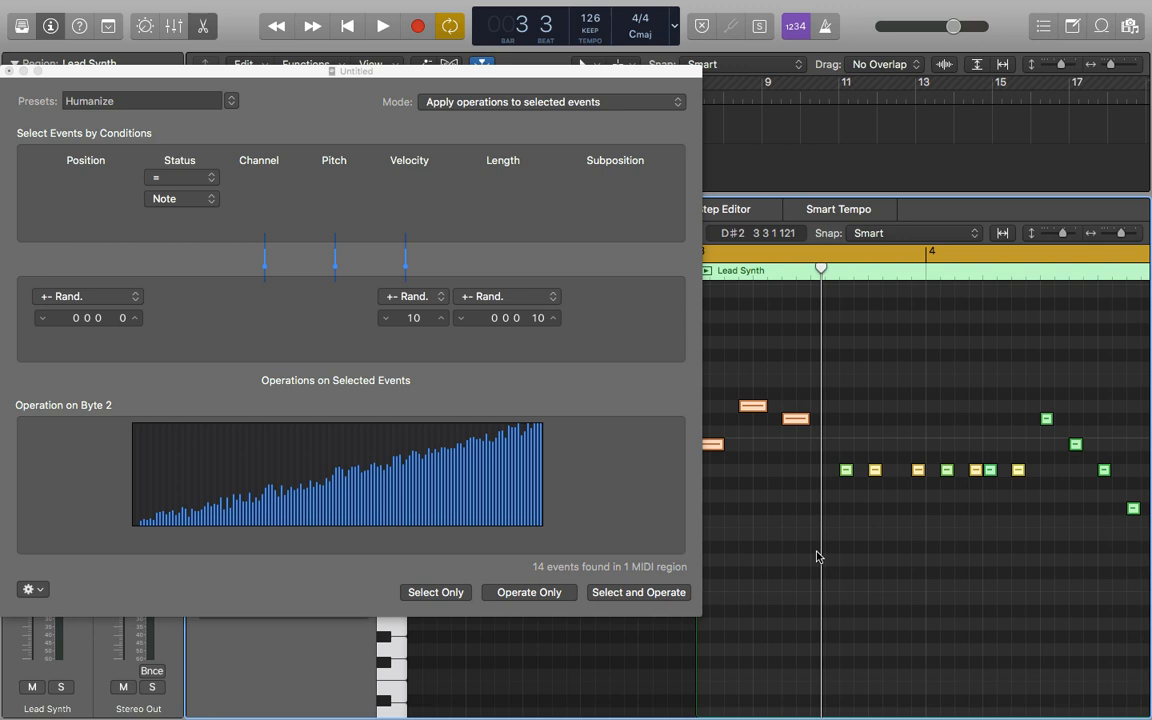
{"action": "left_click", "coordinate": [669, 594]}
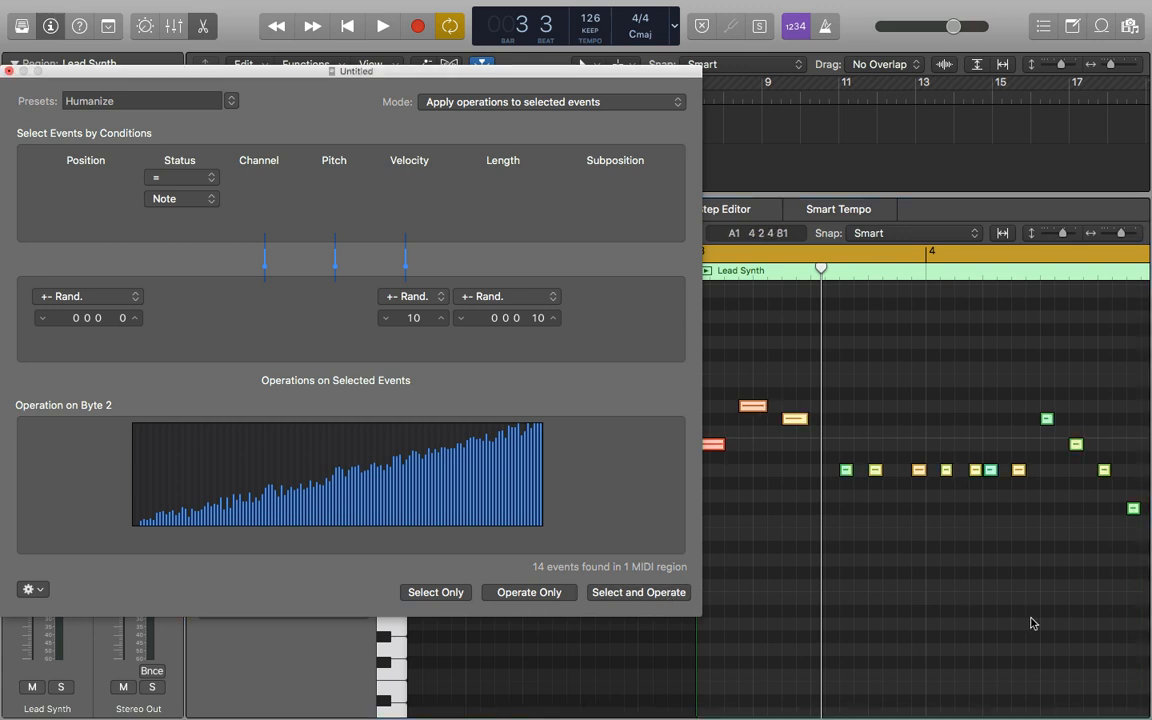
{"action": "left_click", "coordinate": [7, 71]}
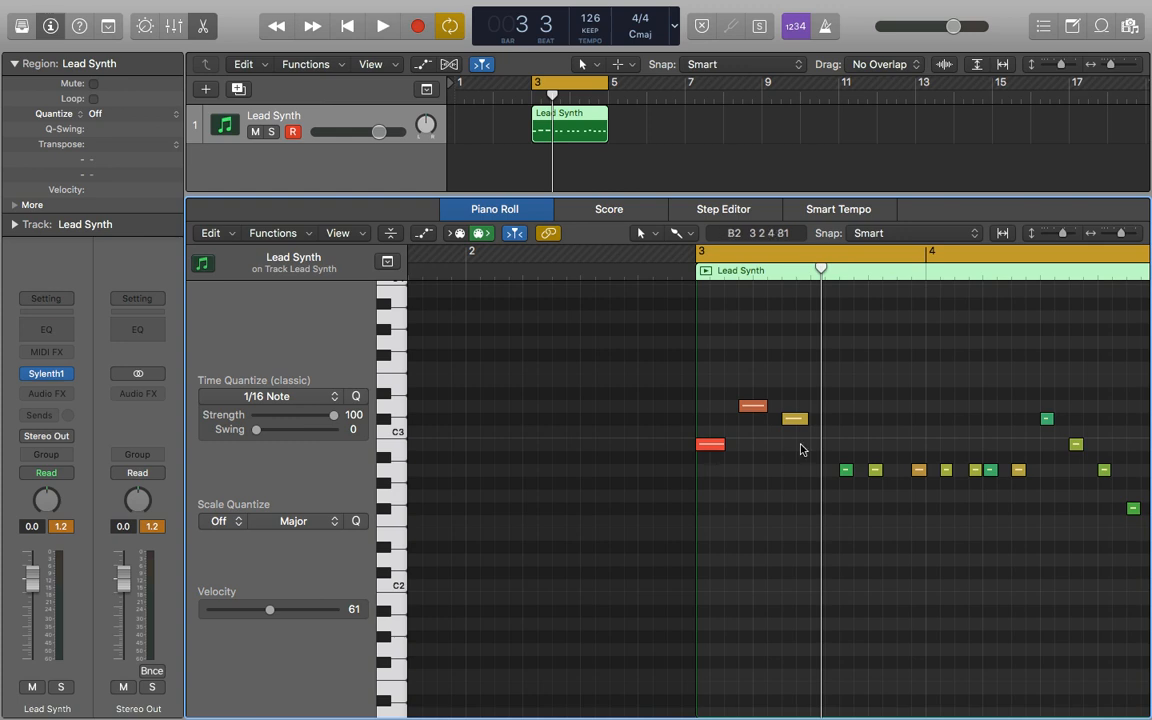
Play the humanized Lead Synth region to hear the velocity and length variations, and stop playback
{"action": "mouse_move", "coordinate": [800, 423]}
{"action": "scroll", "coordinate": [789, 476], "scroll_direction": "right", "scroll_amount": 5}
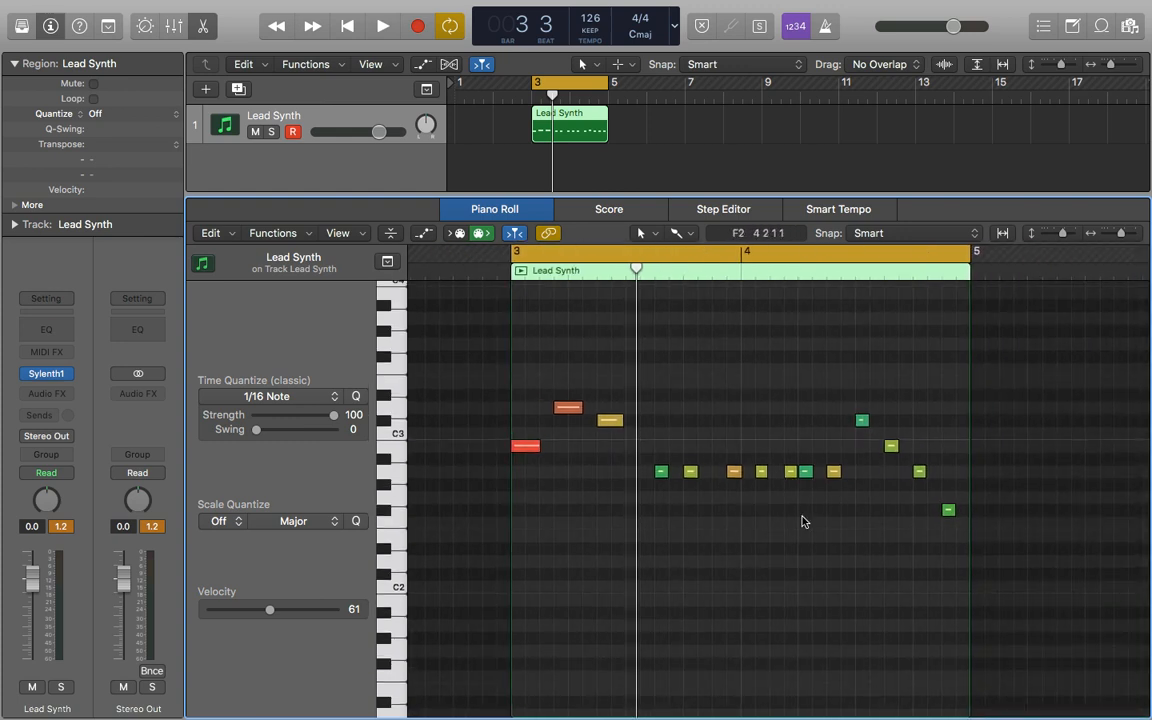
{"action": "key", "text": "space"}
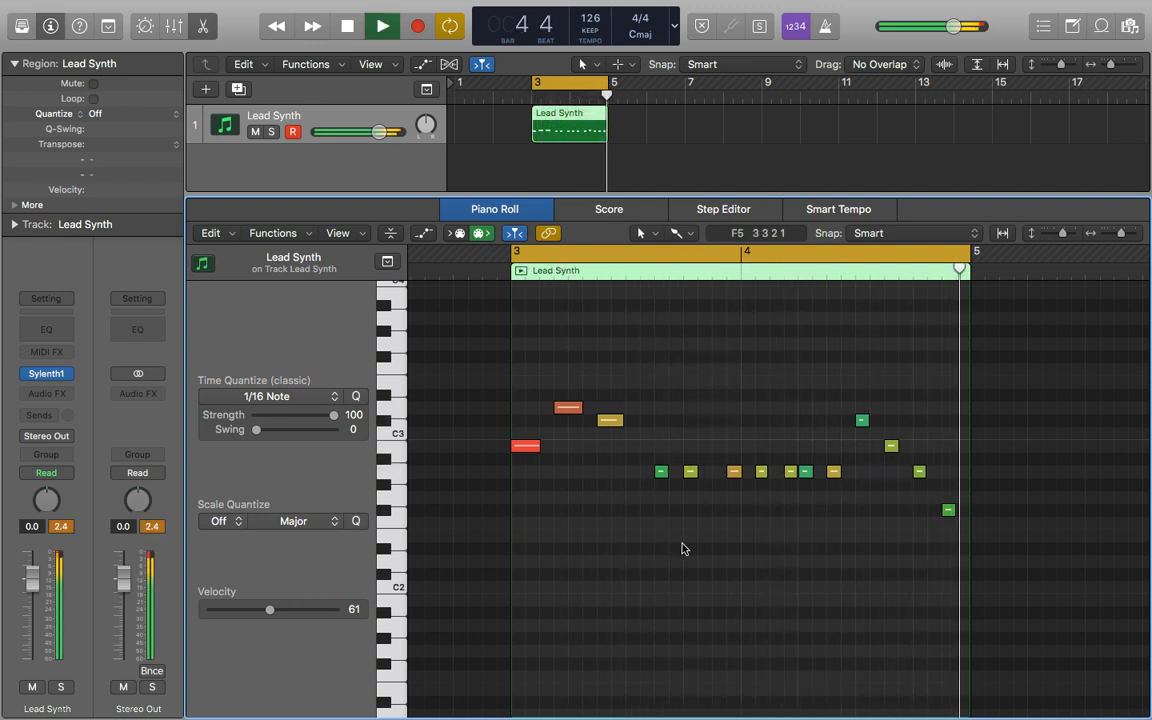
{"action": "key", "text": "space"}
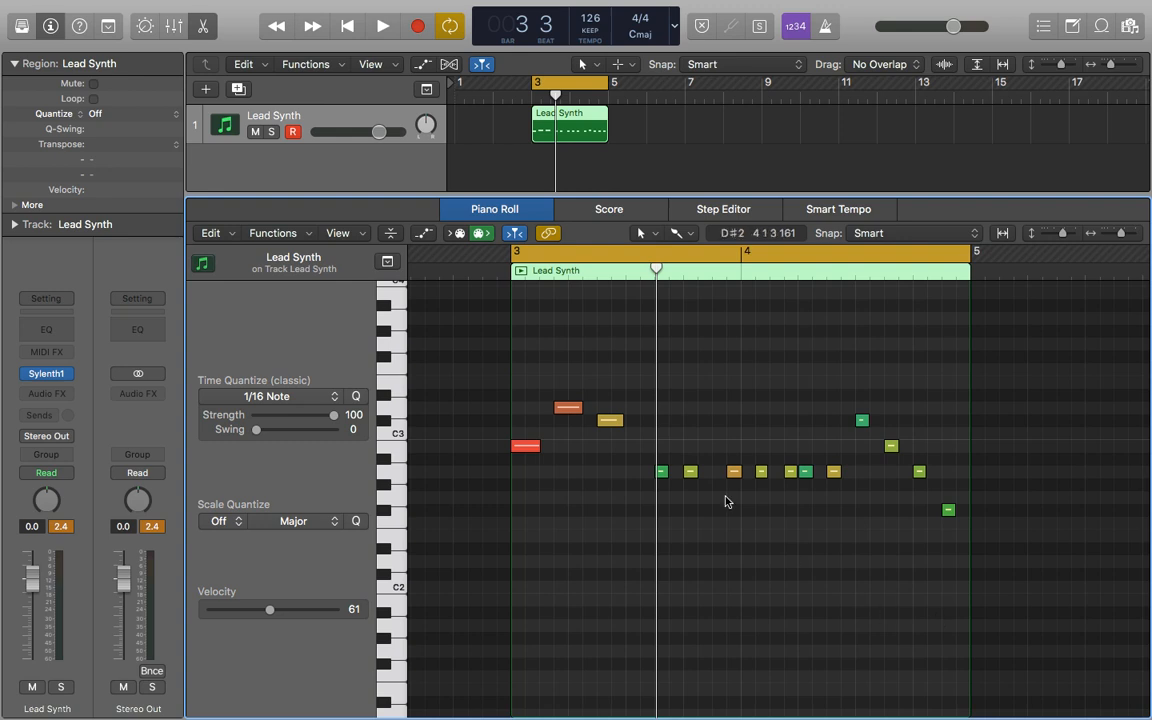
Set the velocity of the first note, B2 at the start of bar 3, to 111, and play the region to check it
{"action": "mouse_move", "coordinate": [528, 447]}
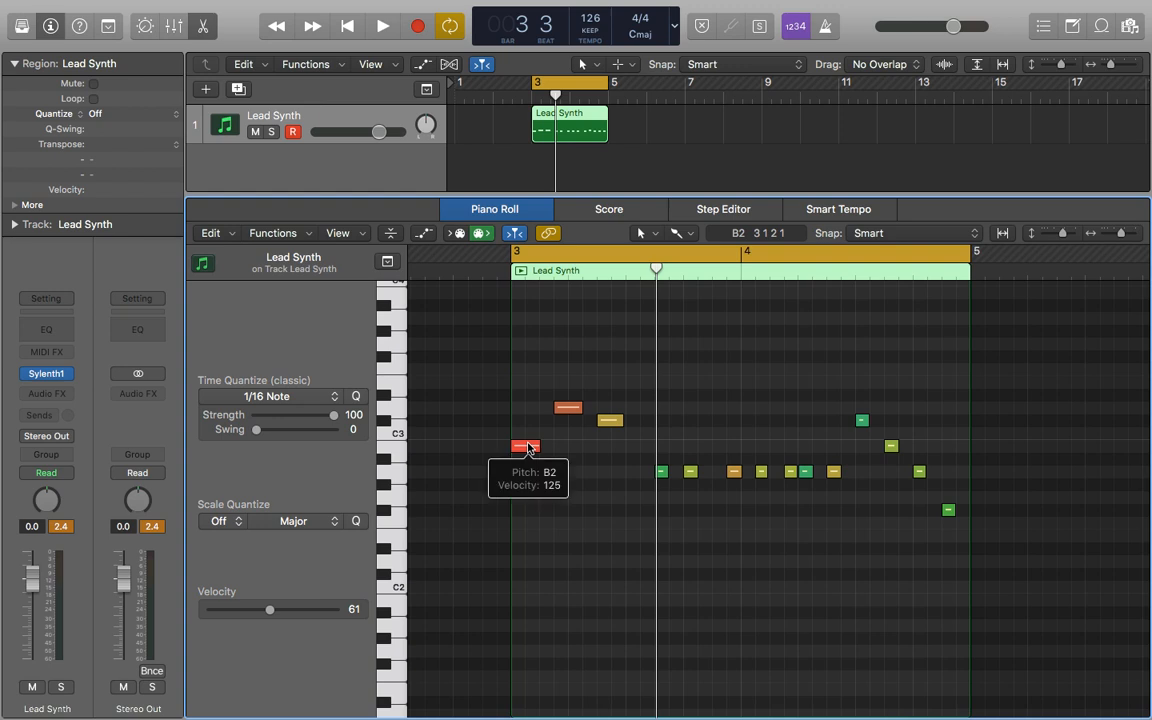
{"action": "left_click", "coordinate": [528, 447]}
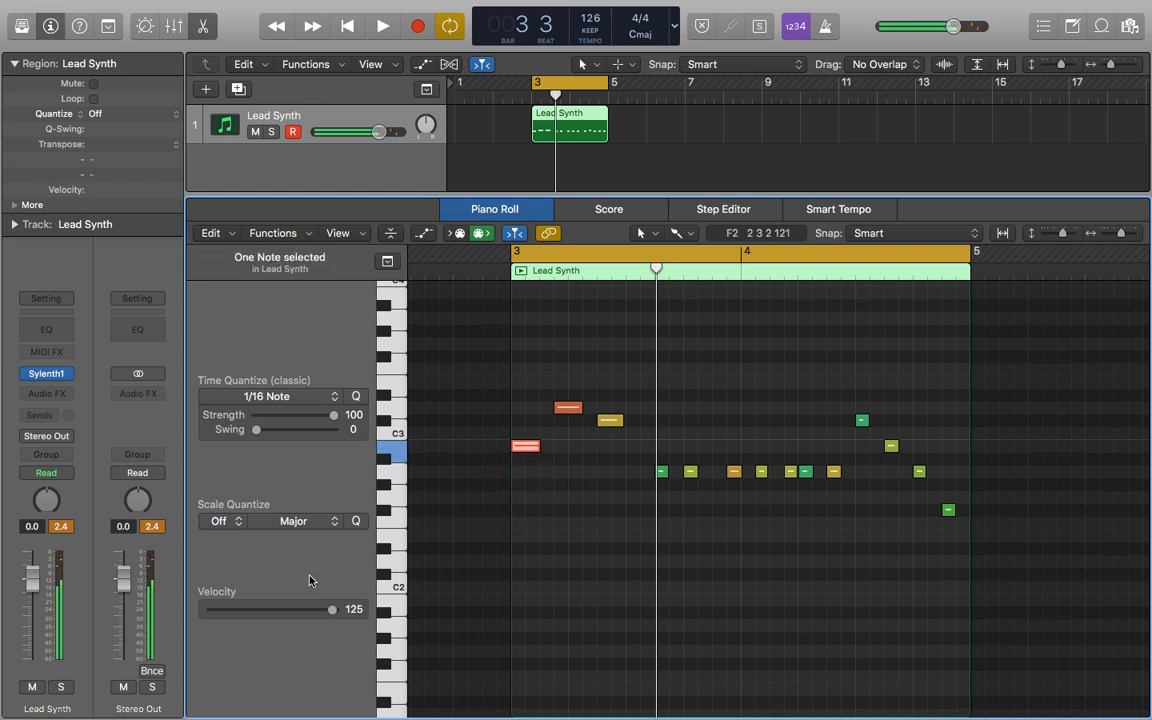
{"action": "left_click_drag", "start_coordinate": [332, 610], "coordinate": [318, 610]}
{"action": "key", "text": "space"}
{"action": "left_click", "coordinate": [794, 653]}
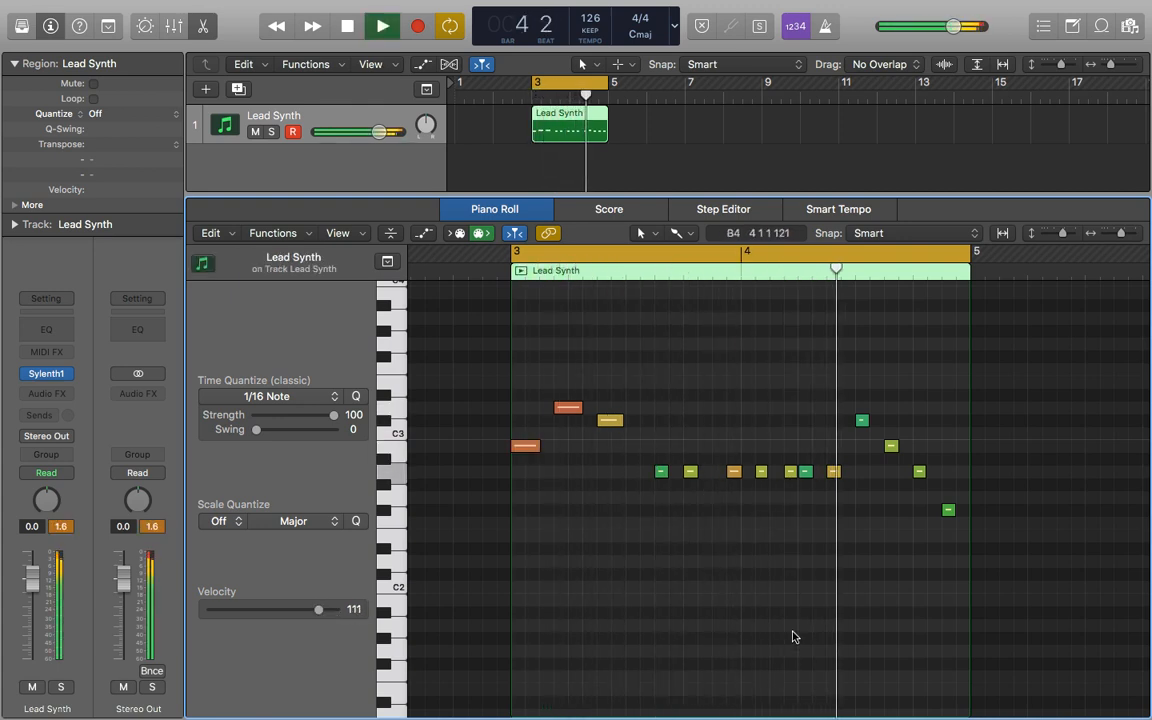
{"action": "key", "text": "space"}
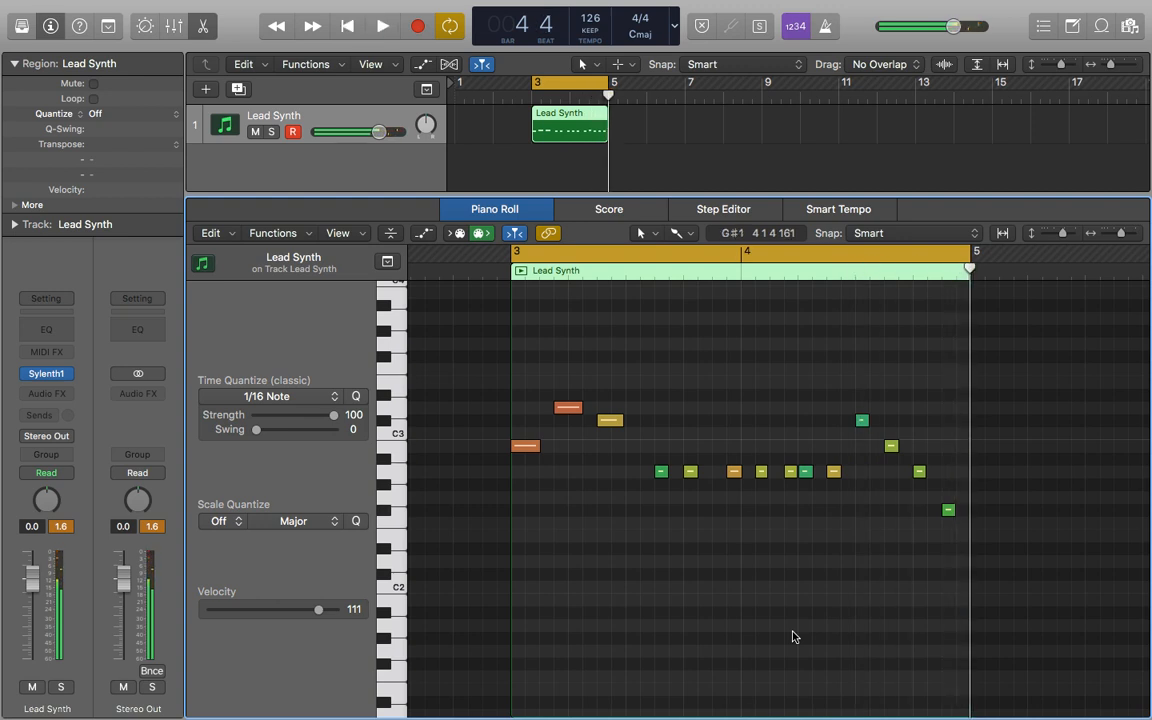
Set the velocity of the highest note in bar 4 to 68, and play the region to check it
{"action": "left_click", "coordinate": [862, 420]}
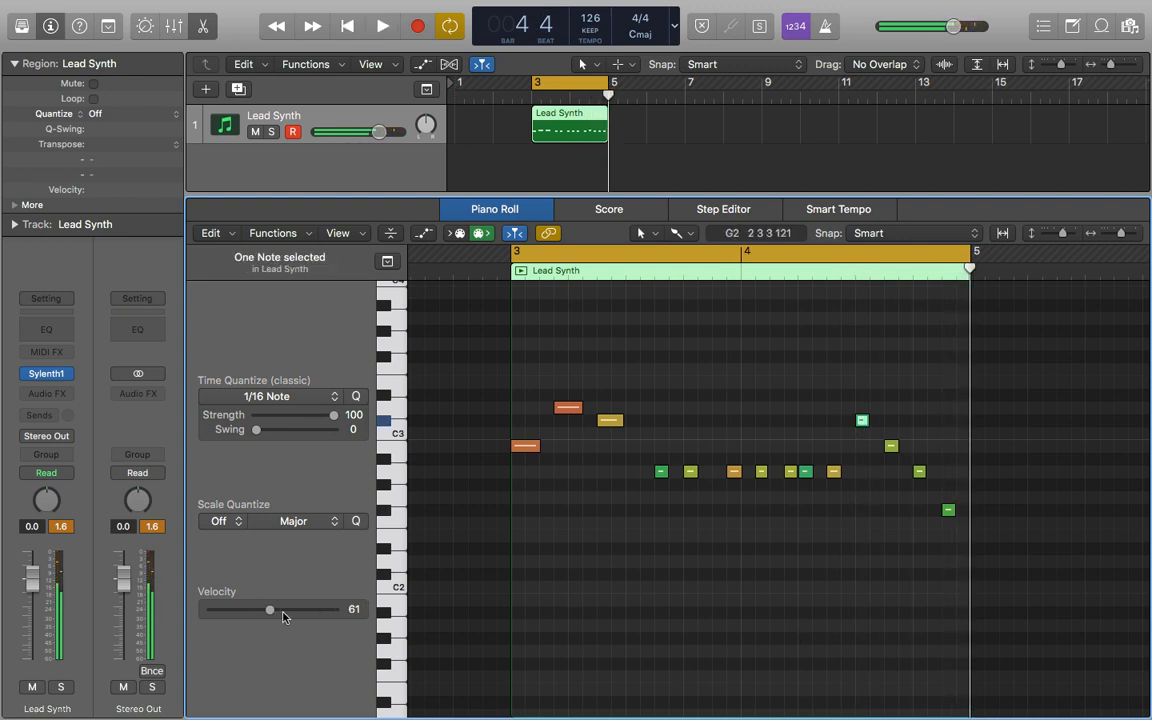
{"action": "left_click_drag", "start_coordinate": [277, 614], "coordinate": [283, 614]}
{"action": "key", "text": "space"}
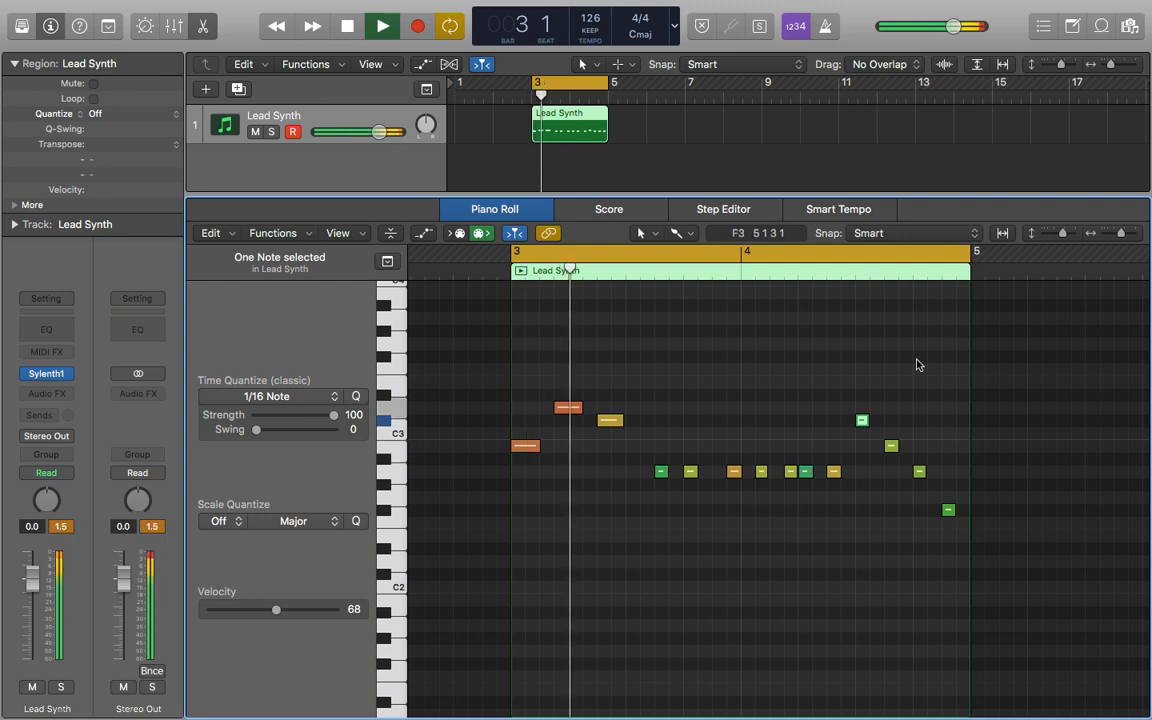
{"action": "left_click", "coordinate": [827, 365]}
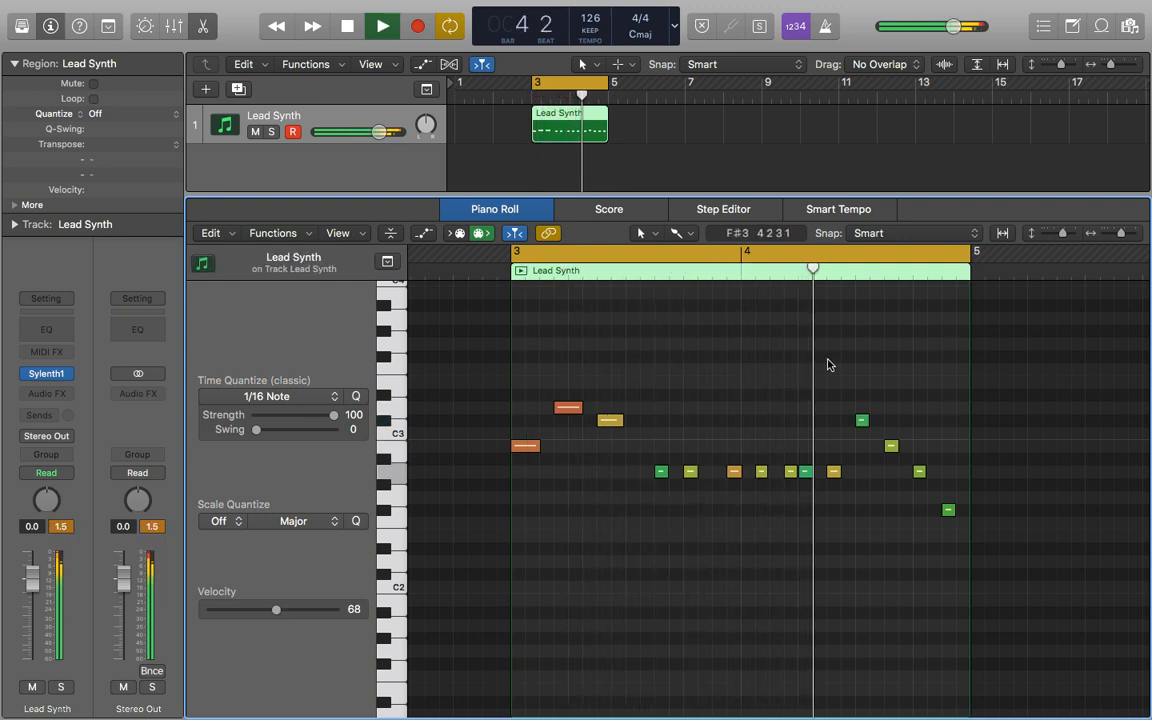
{"action": "key", "text": "space"}
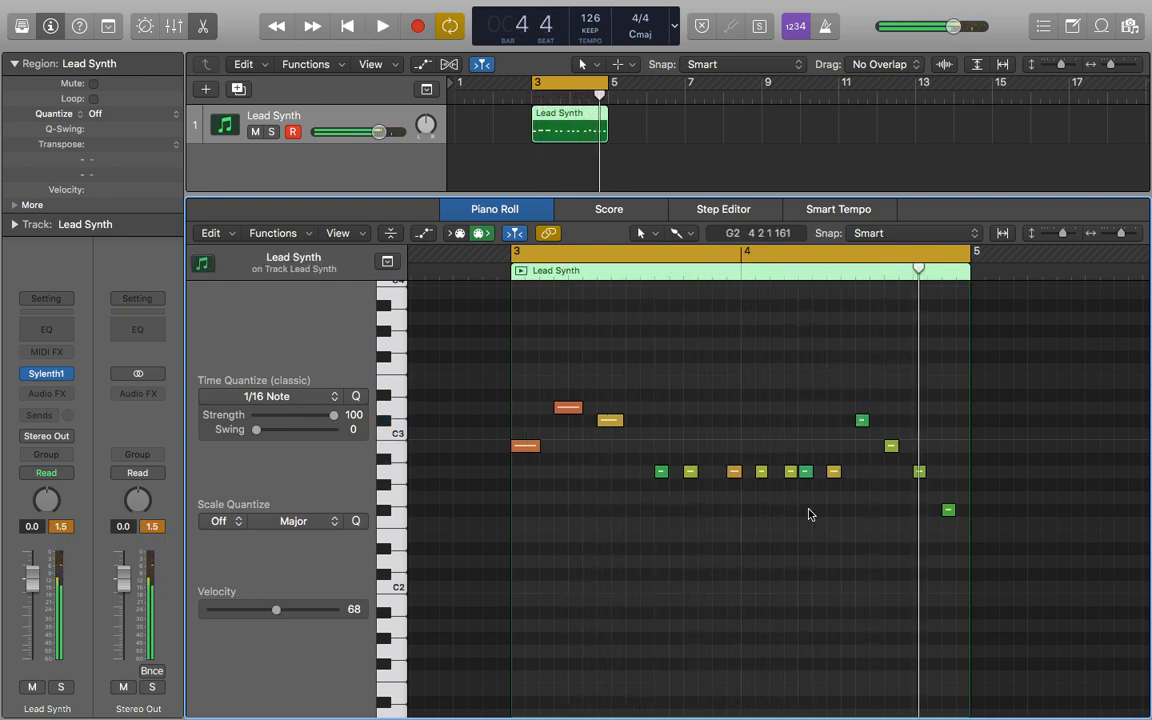